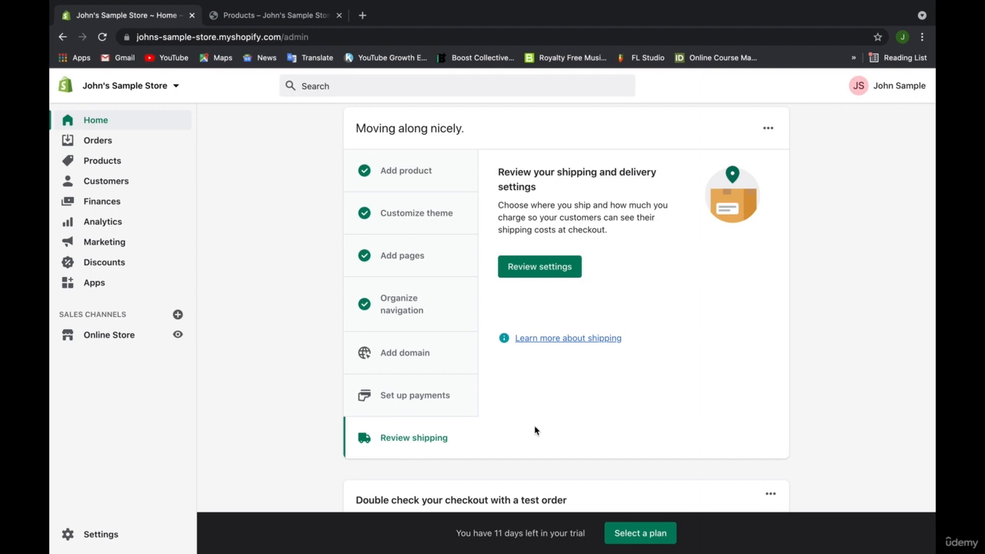
Go from the setup guide to Shipping and delivery and view the General profile's rates.
left_click(539, 267)
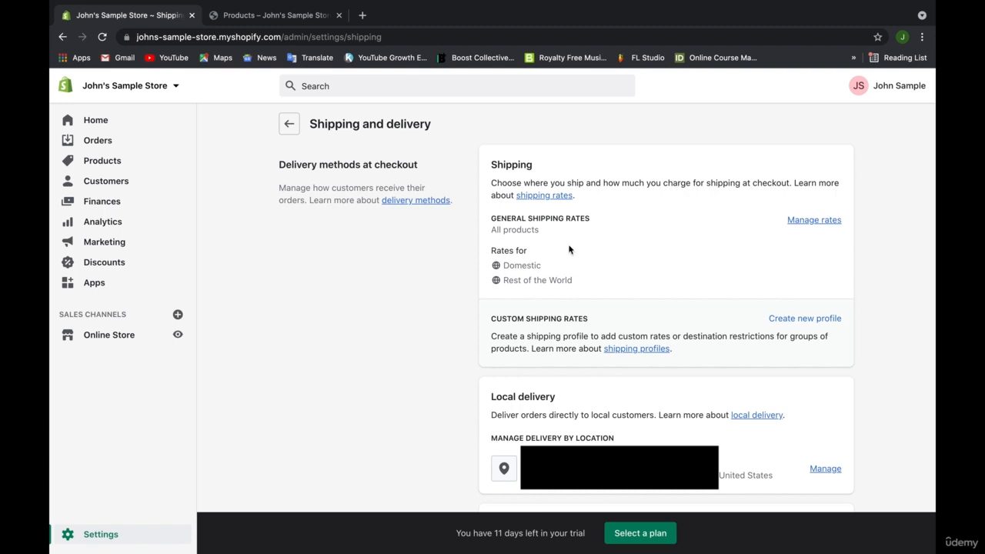
left_click(799, 222)
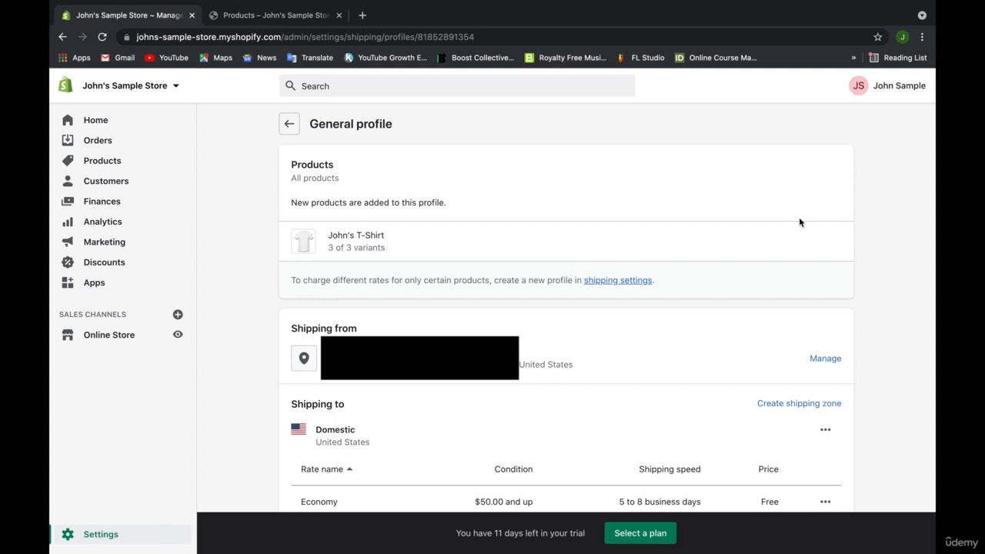
Review Domestic weight-based rates: Economy $4.90 and $19.90, Standard $6.90 and $9.90.
left_click(507, 264)
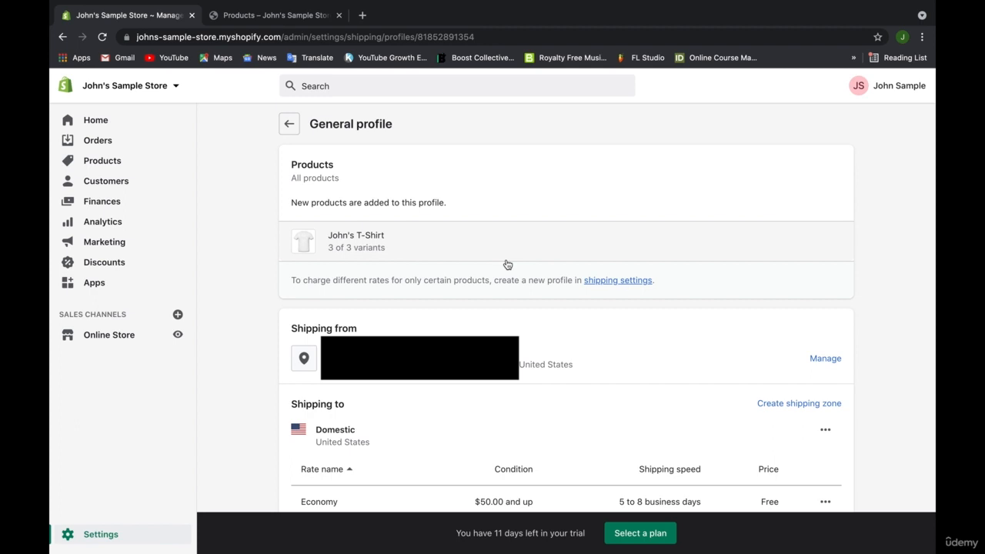
scroll(507, 265, "down", 5)
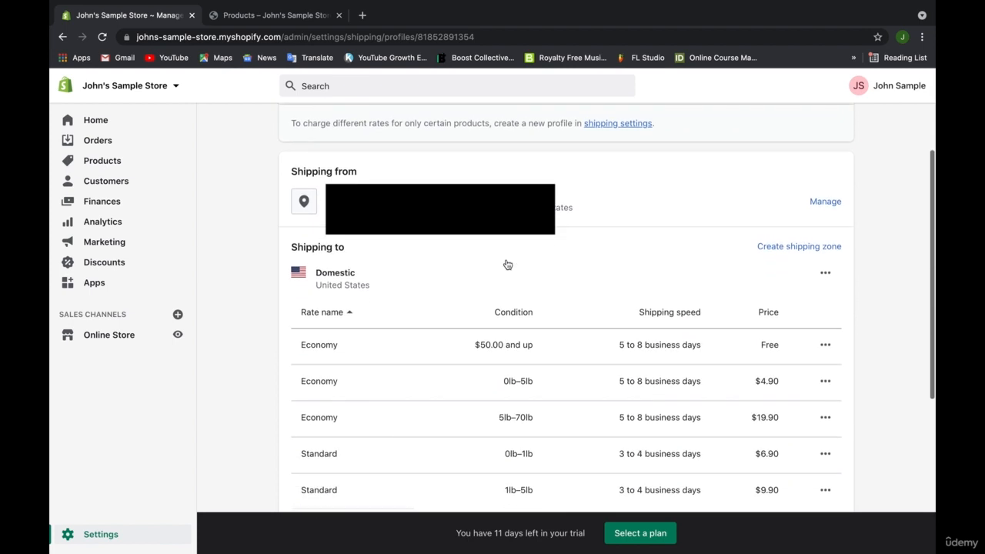
scroll(507, 264, "down", 1)
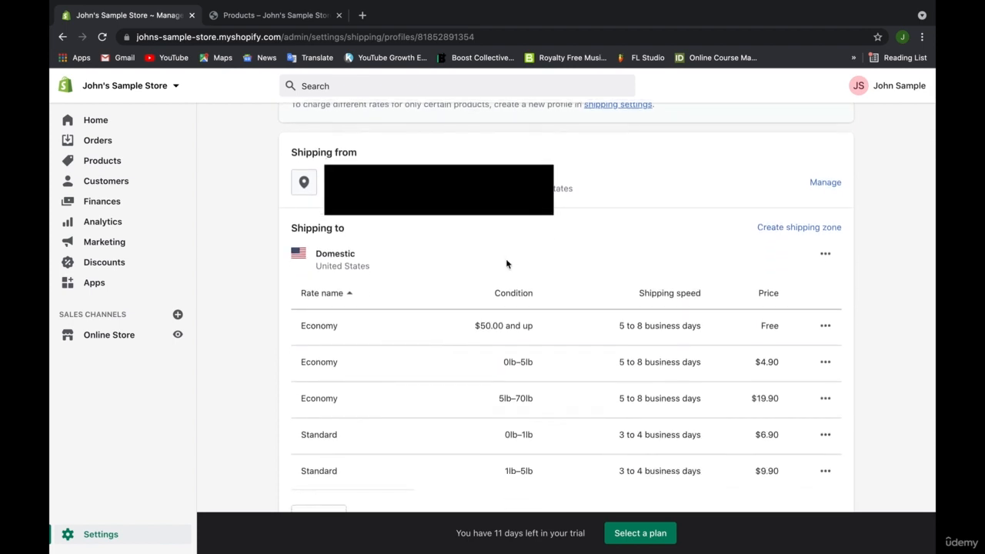
scroll(507, 265, "down", 1)
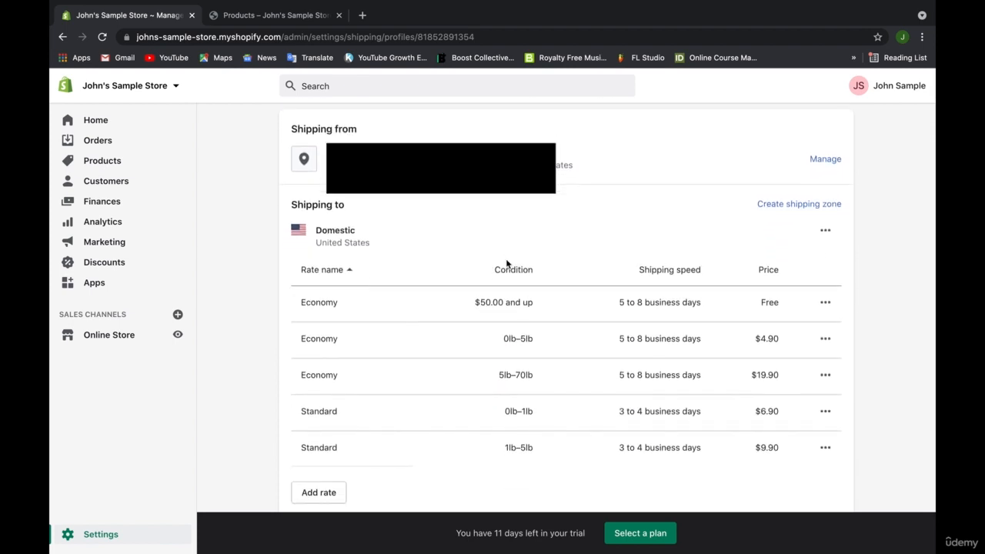
scroll(507, 264, "down", 2)
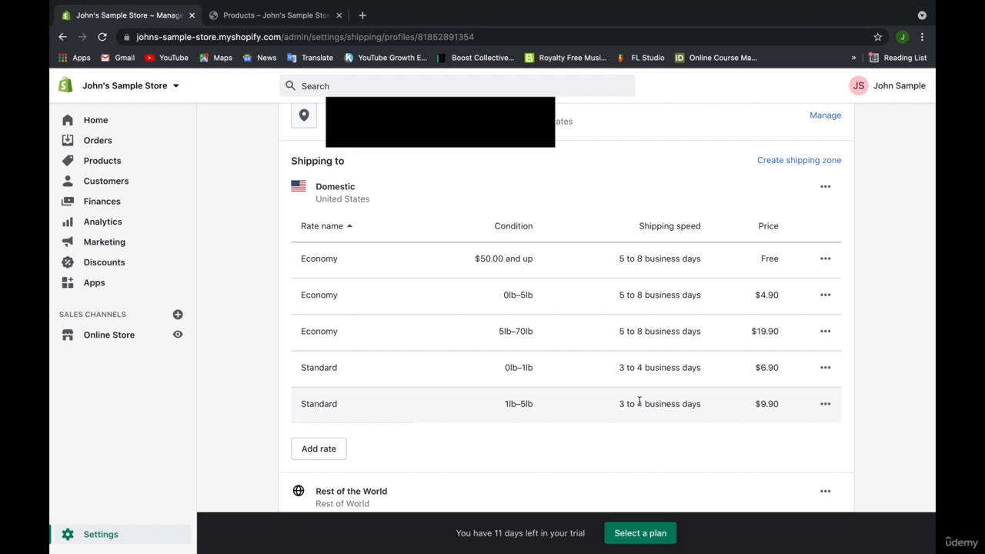
Check the Economy rate and Domestic zone option menus, then view the DHL Express and USPS rates.
left_click(826, 257)
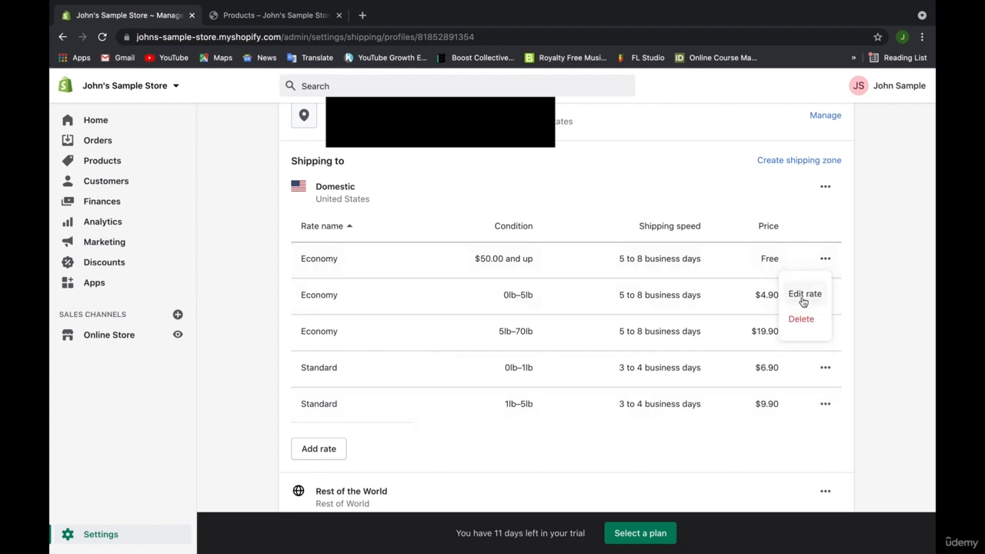
left_click(826, 257)
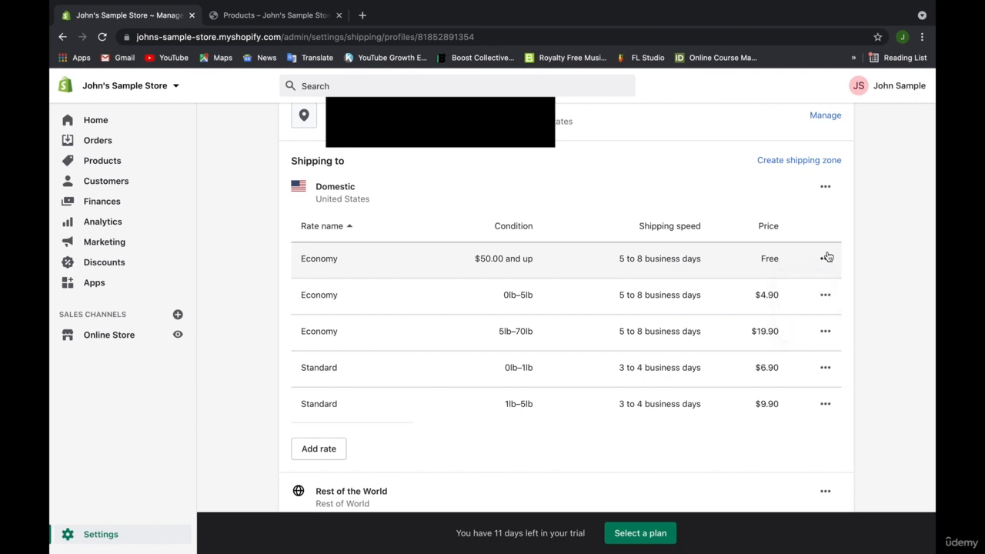
left_click(825, 186)
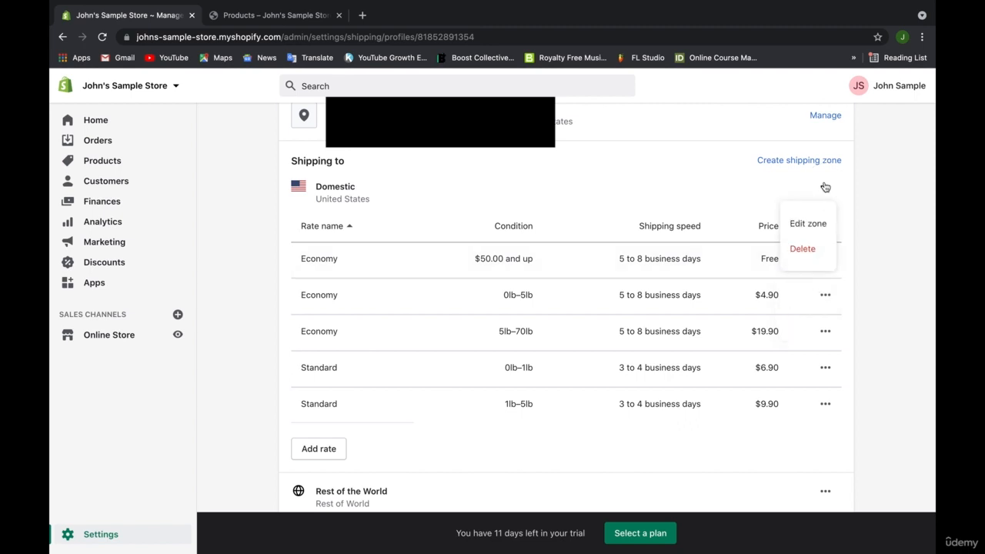
left_click(496, 196)
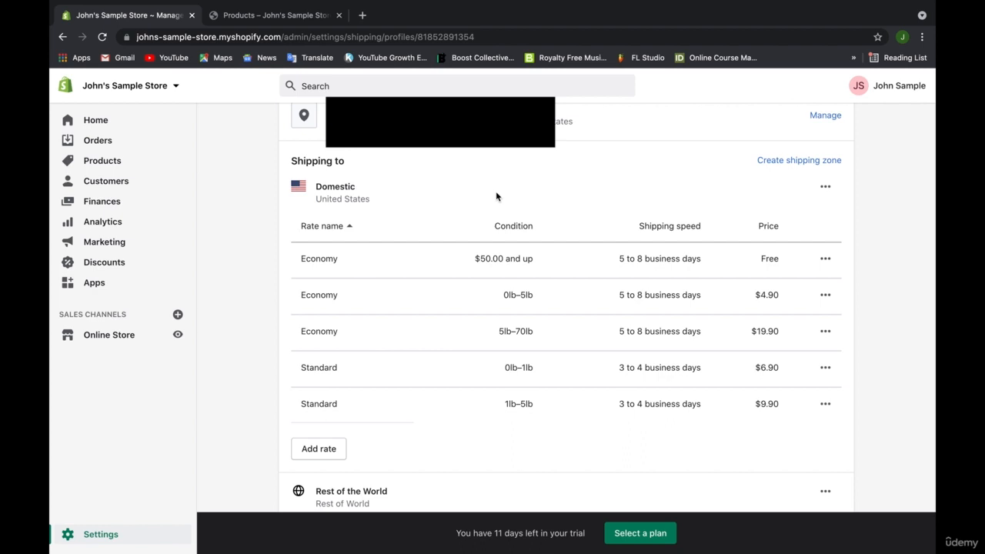
scroll(496, 196, "down", 5)
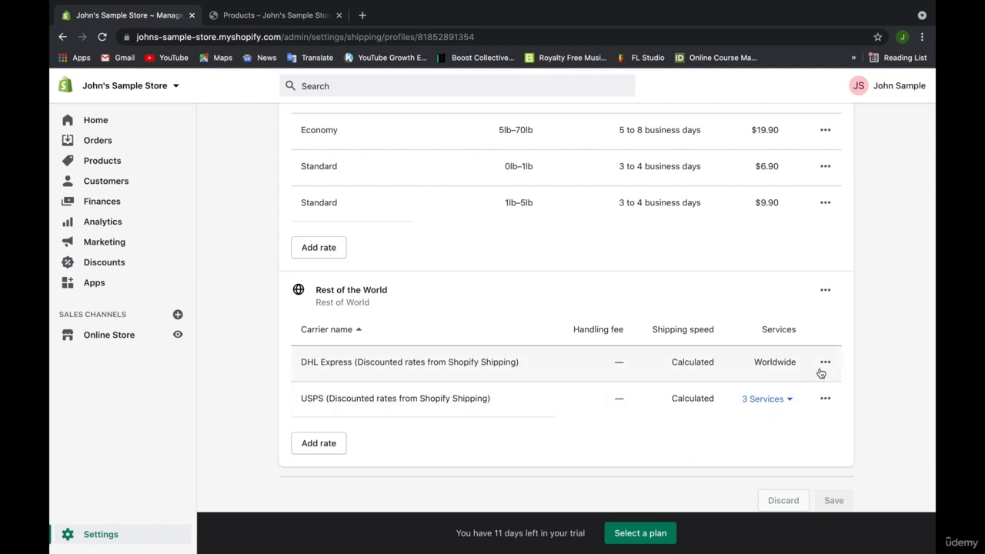
Expand USPS to list First Class Package, Priority Mail Express and Priority Mail International.
left_click(787, 400)
scroll(791, 403, "down", 1)
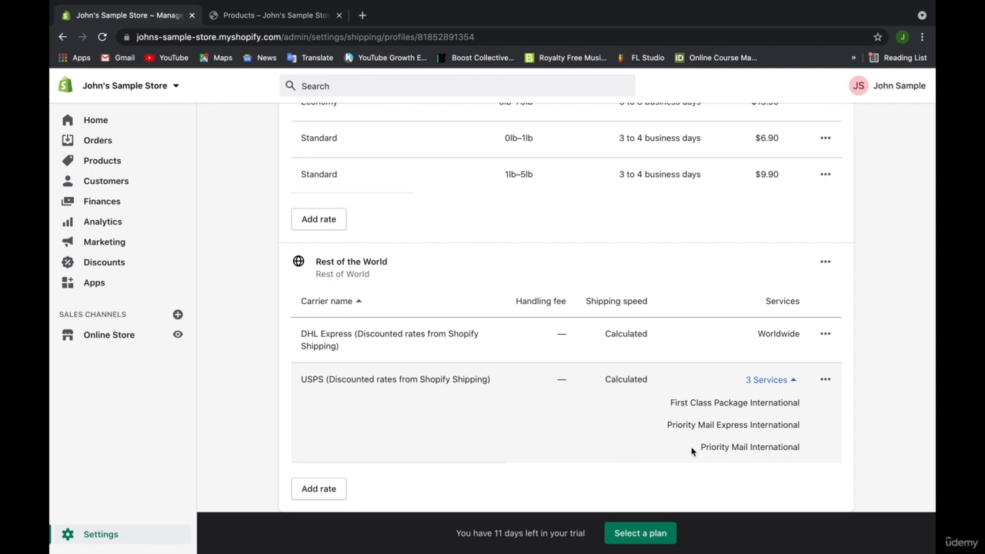
scroll(691, 451, "down", 2)
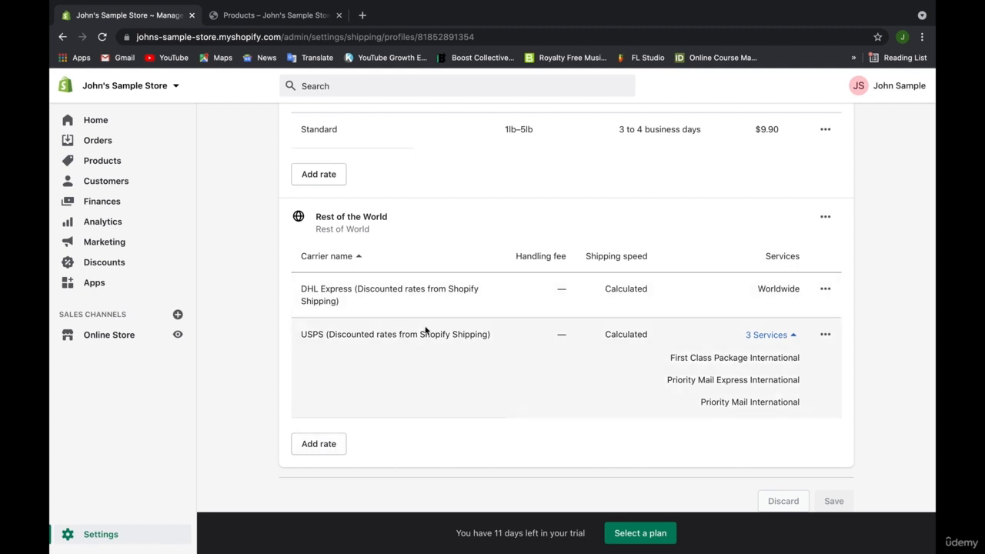
scroll(426, 378, "up", 3)
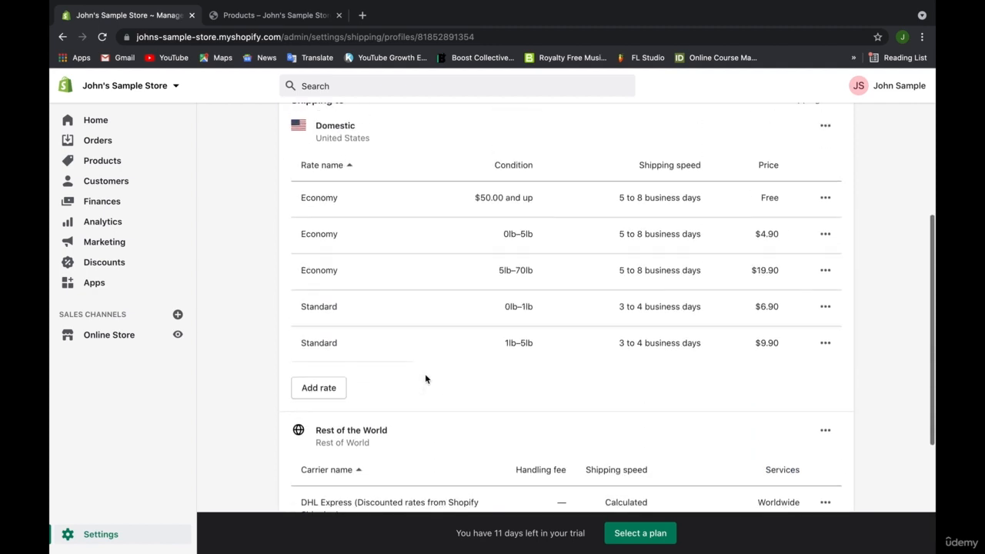
scroll(425, 379, "up", 1)
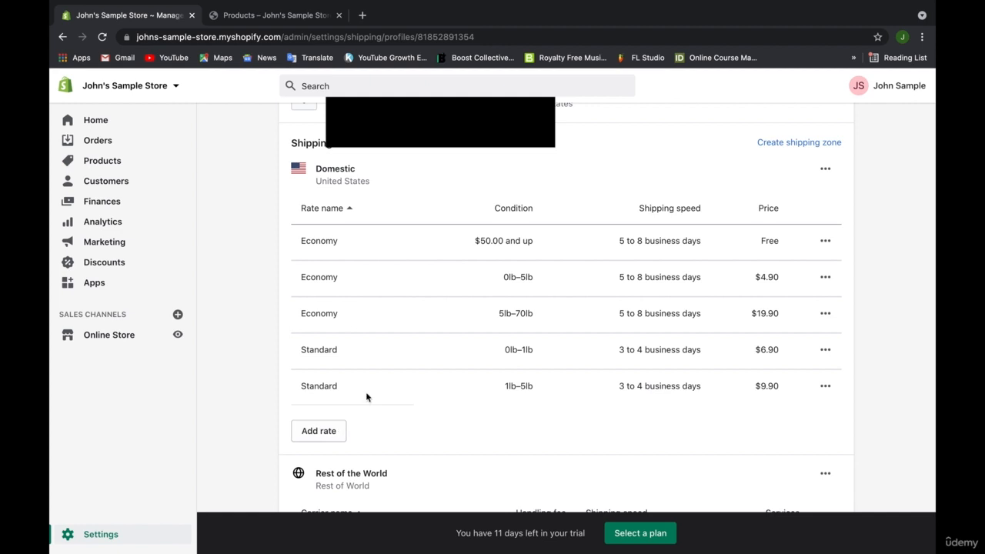
scroll(552, 302, "up", 3)
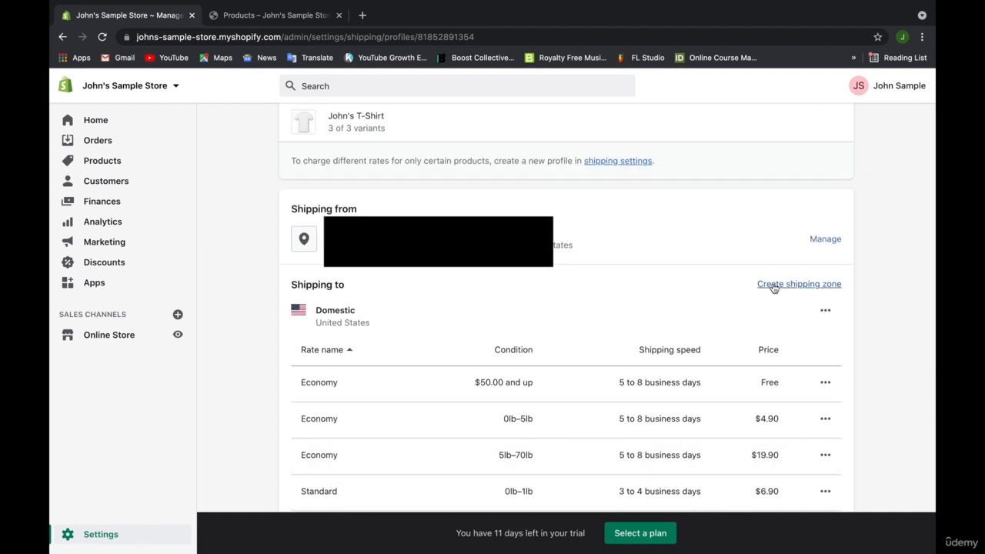
left_click(772, 285)
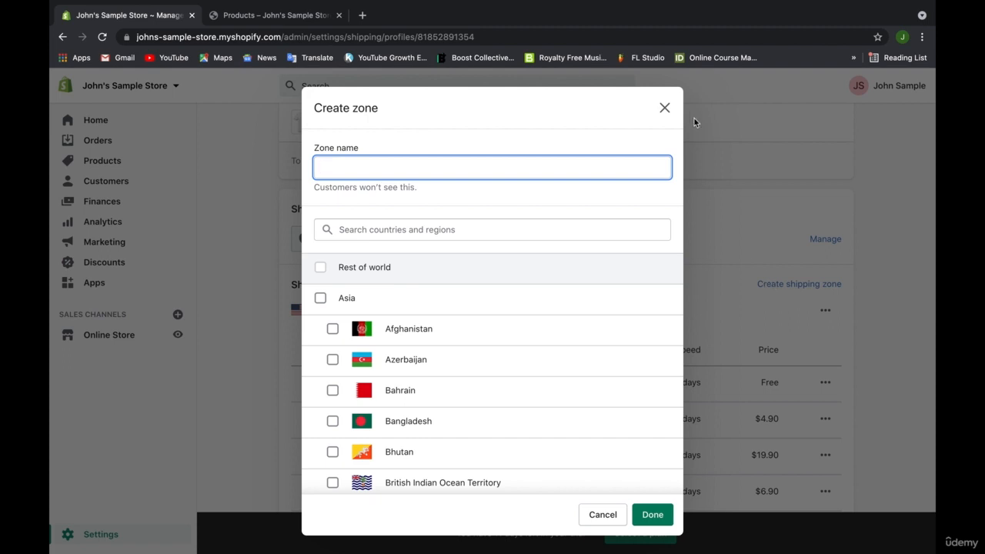
left_click(664, 108)
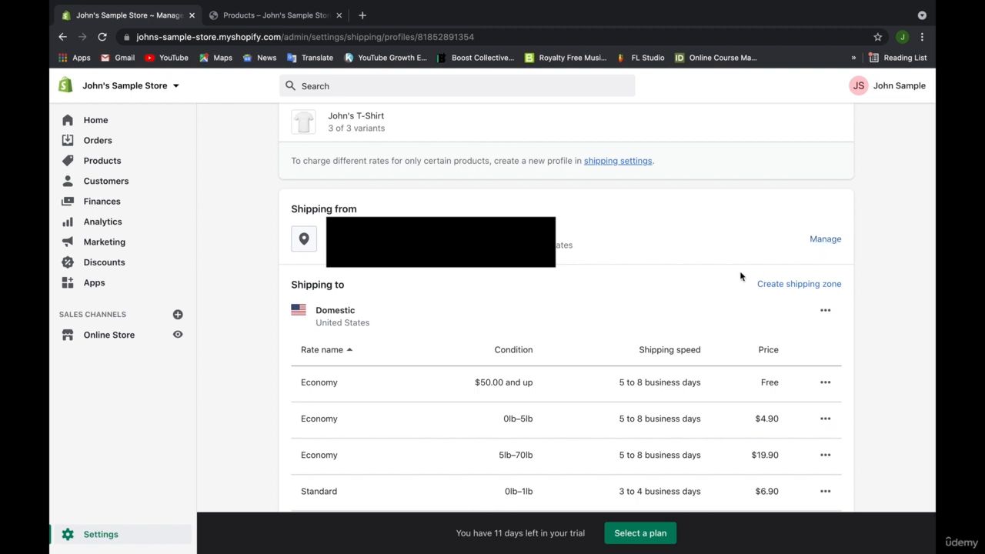
Return to Shipping and delivery and start a new custom shipping profile.
scroll(741, 272, "up", 1)
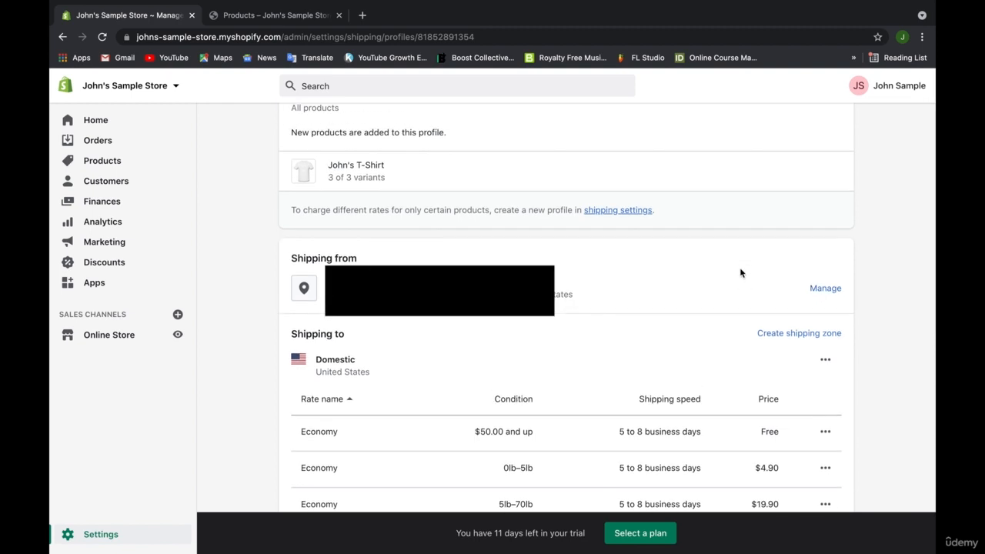
scroll(740, 272, "up", 1)
scroll(740, 272, "up", 1)
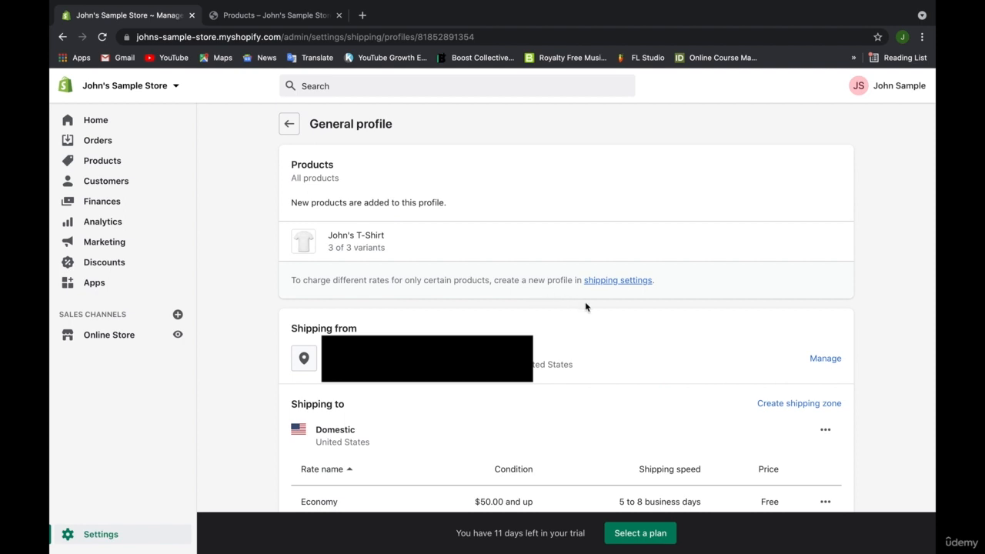
left_click(620, 281)
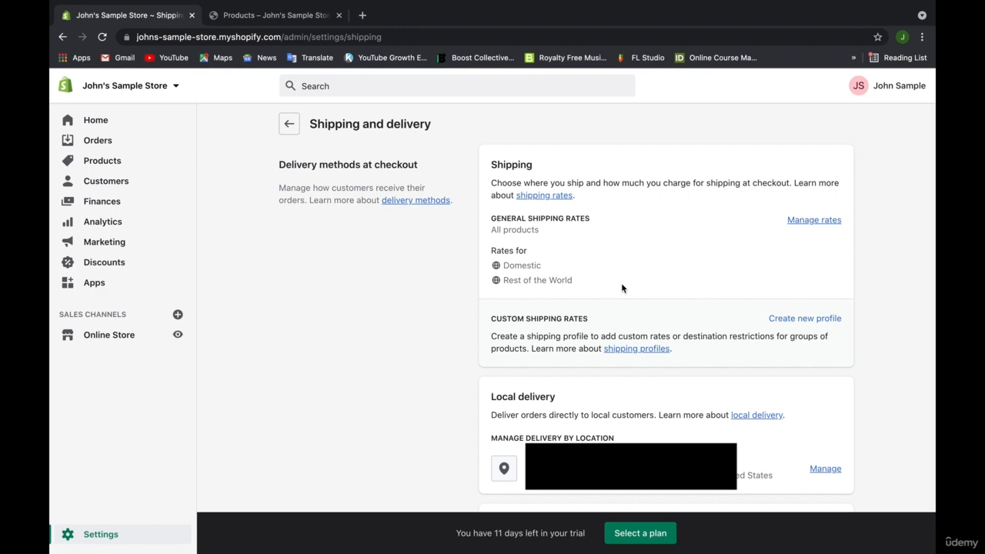
left_click(782, 321)
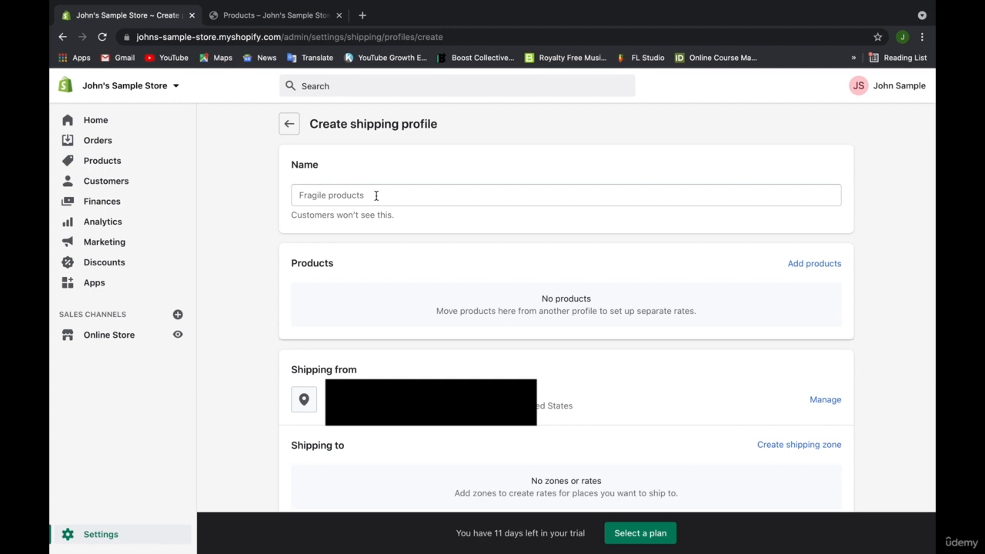
Abandon the blank Create shipping profile form without saving.
left_click(290, 125)
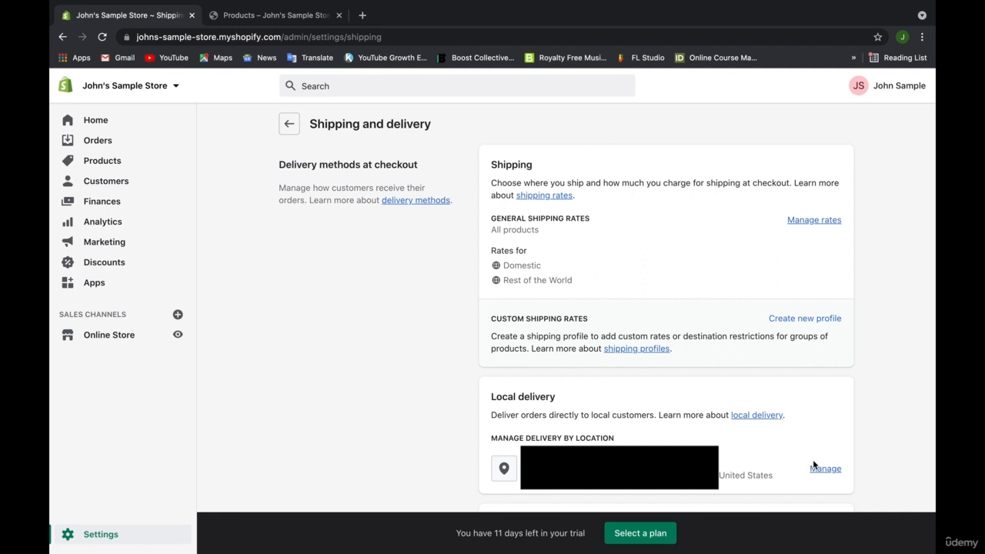
scroll(864, 383, "down", 3)
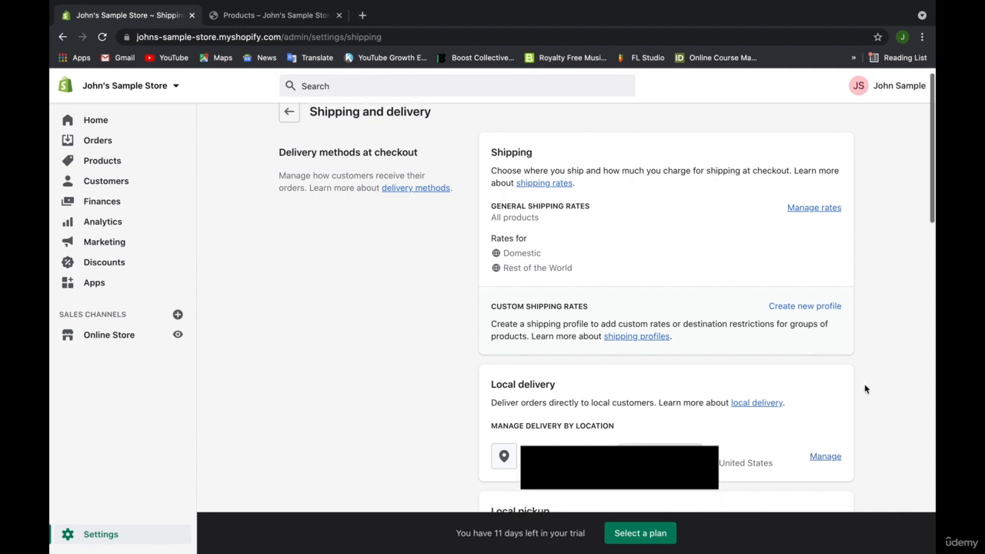
scroll(864, 383, "down", 3)
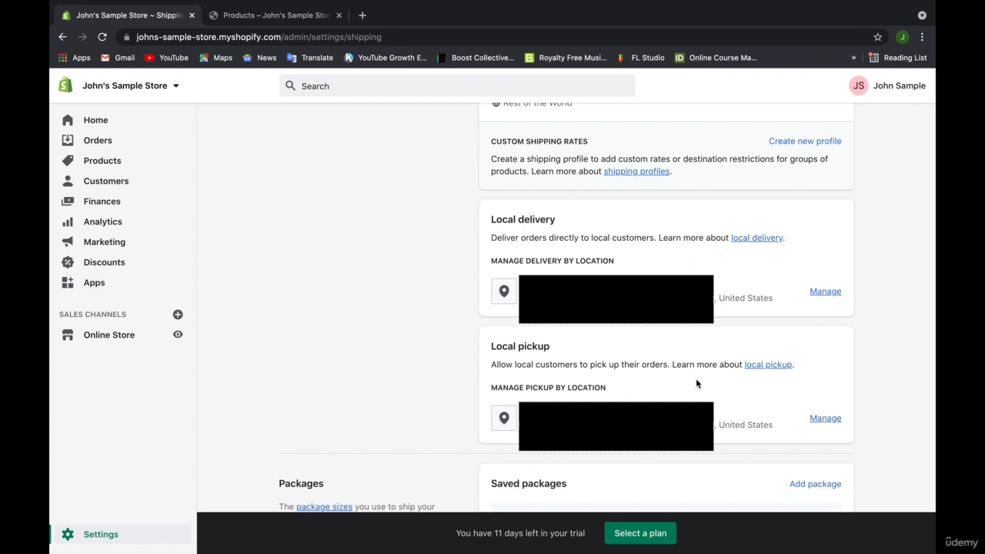
In the Packages section, start adding a saved custom-box package.
scroll(696, 380, "down", 5)
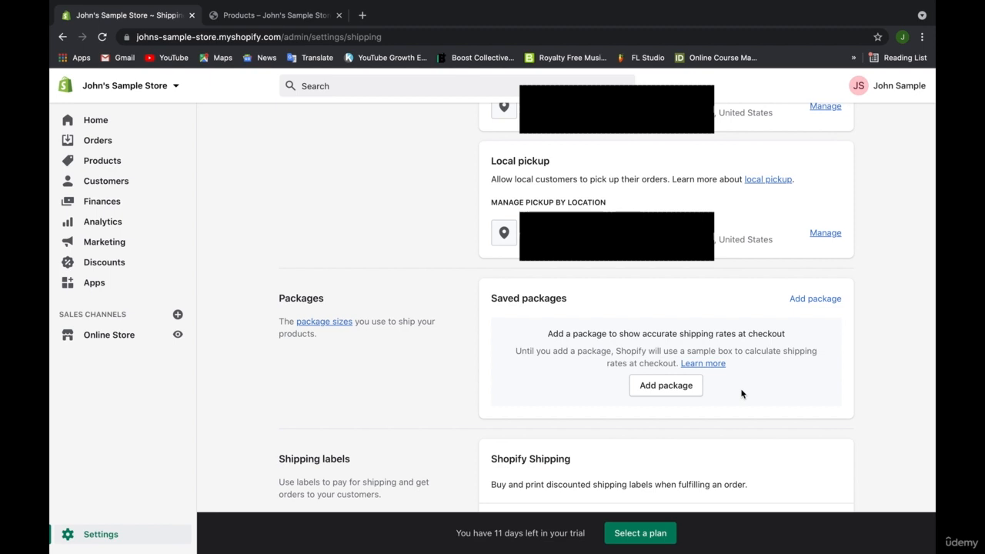
left_click(685, 391)
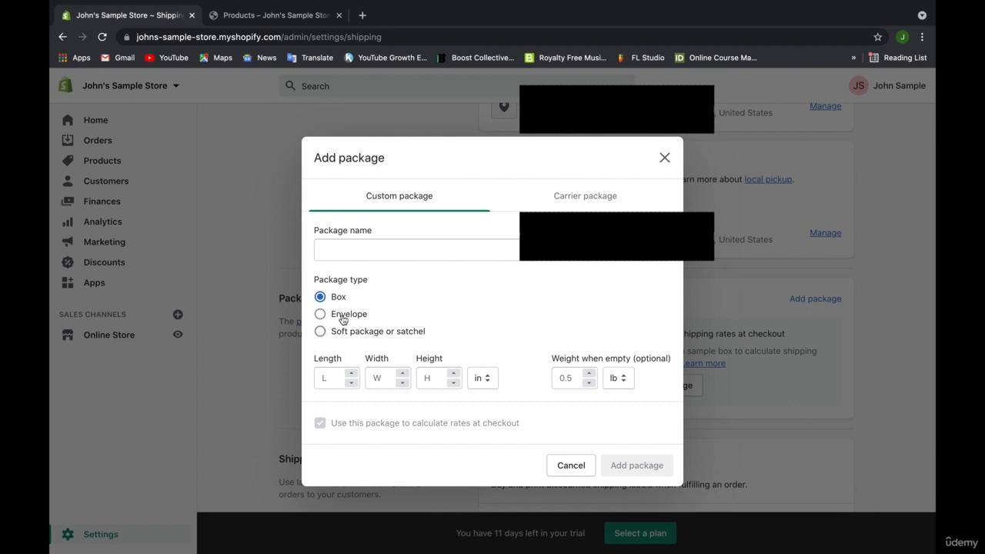
Browse the USPS and UPS carrier package options, then cancel without adding a package.
left_click(559, 195)
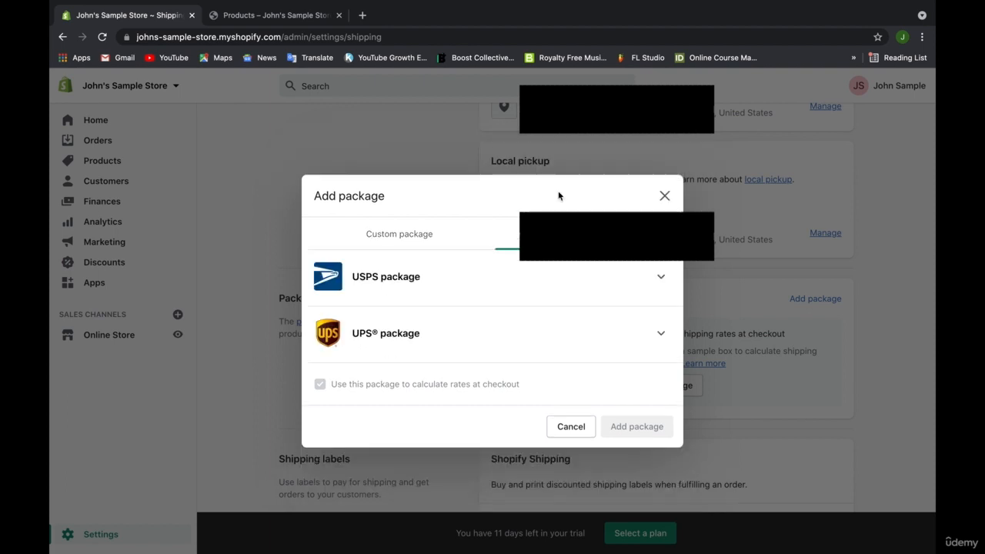
left_click(659, 278)
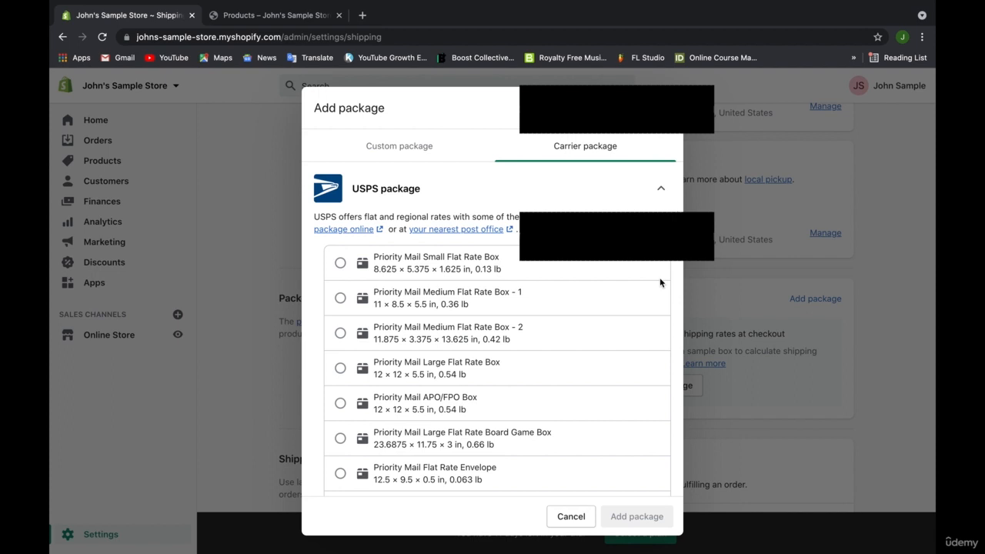
scroll(659, 282, "down", 3)
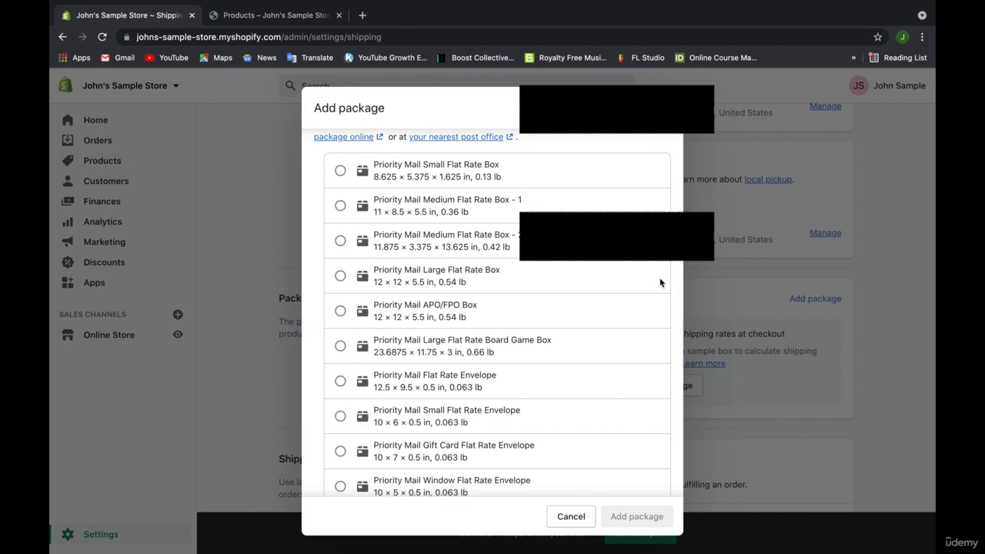
scroll(659, 283, "down", 2)
scroll(659, 279, "down", 5)
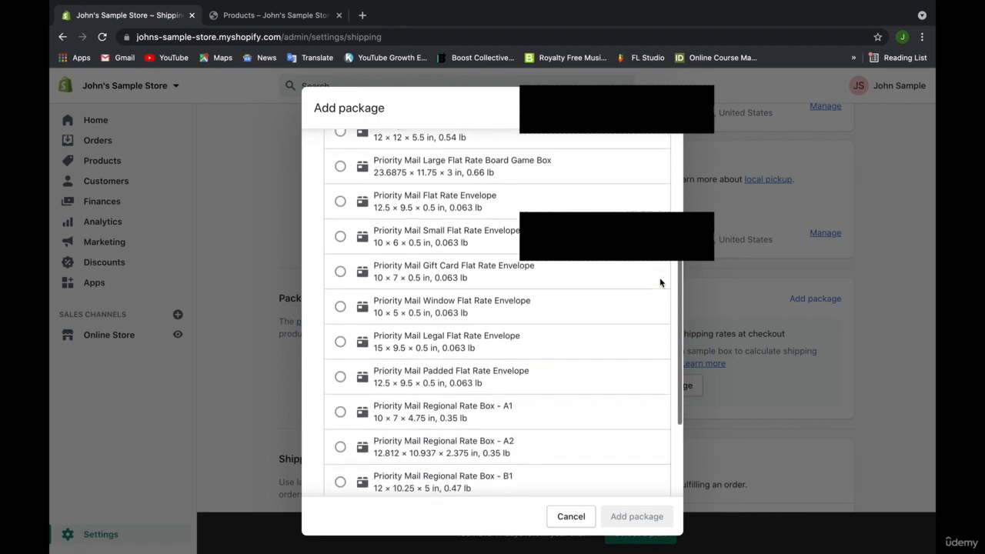
scroll(493, 315, "down", 2)
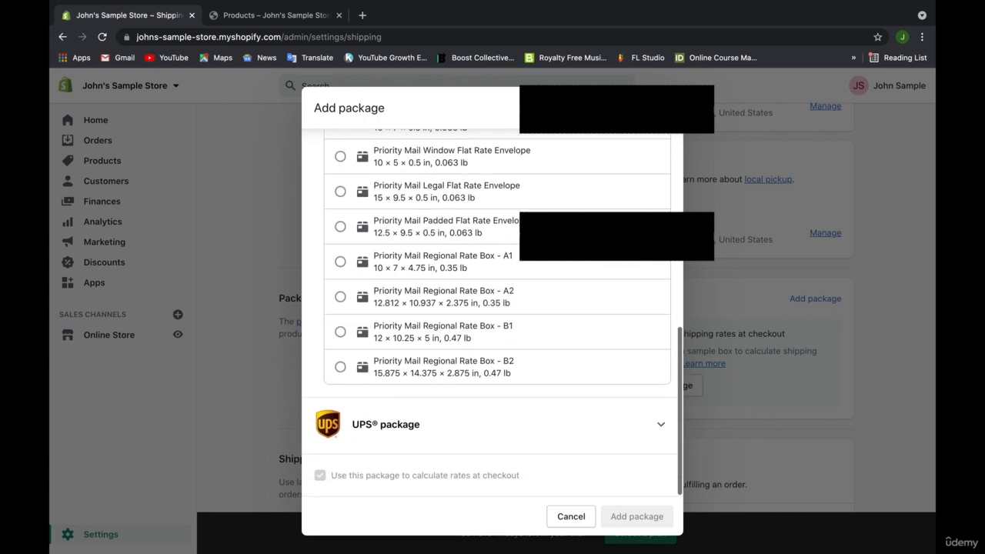
left_click(661, 427)
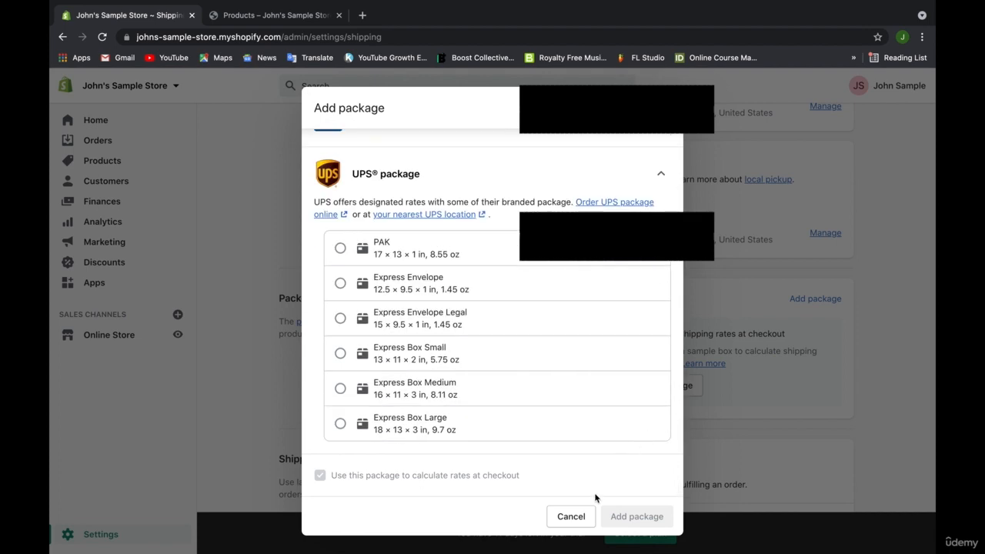
left_click(581, 516)
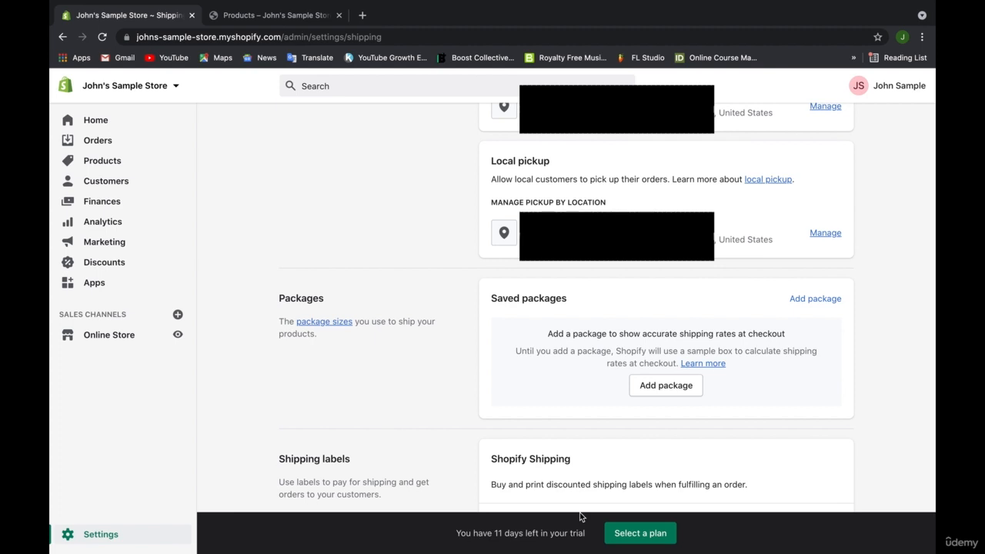
scroll(782, 400, "down", 3)
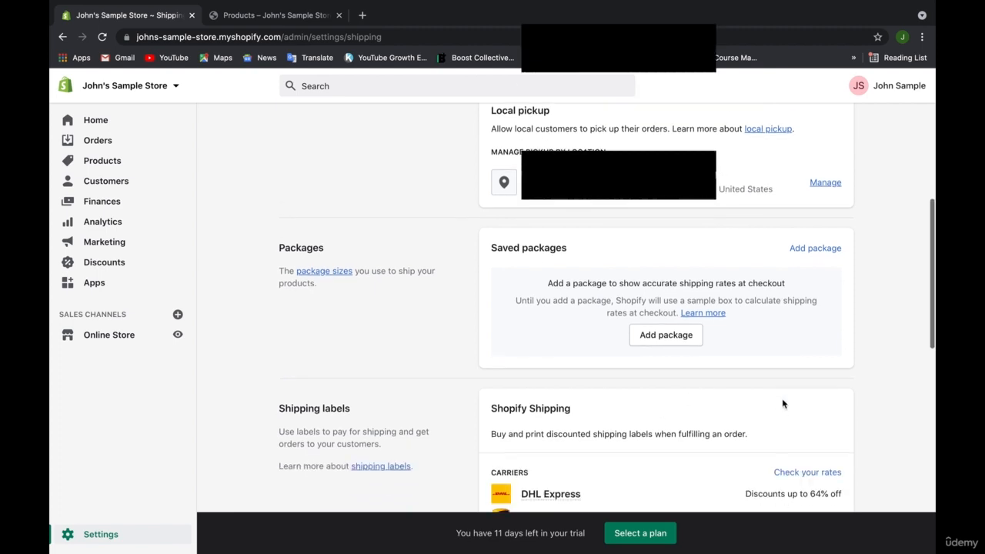
scroll(846, 369, "down", 4)
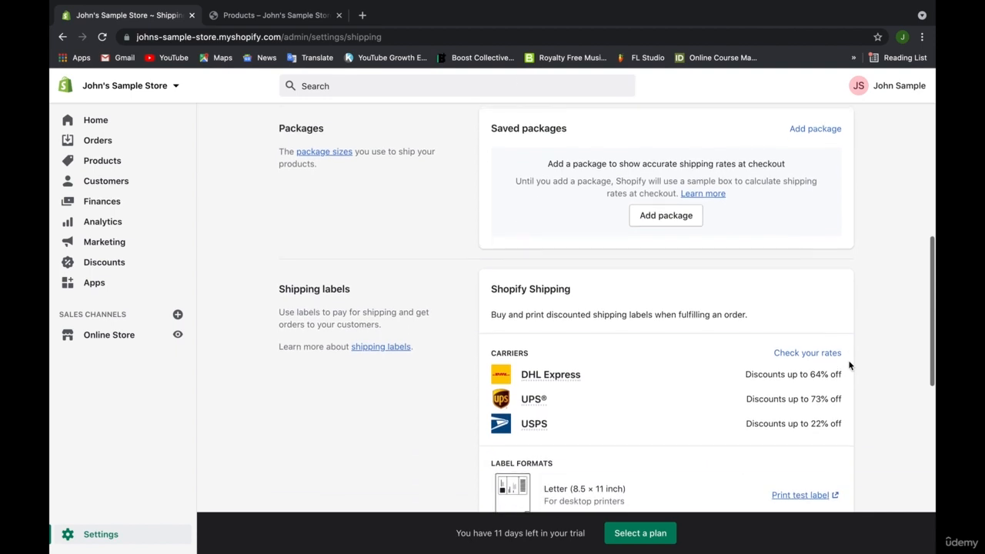
scroll(849, 366, "down", 2)
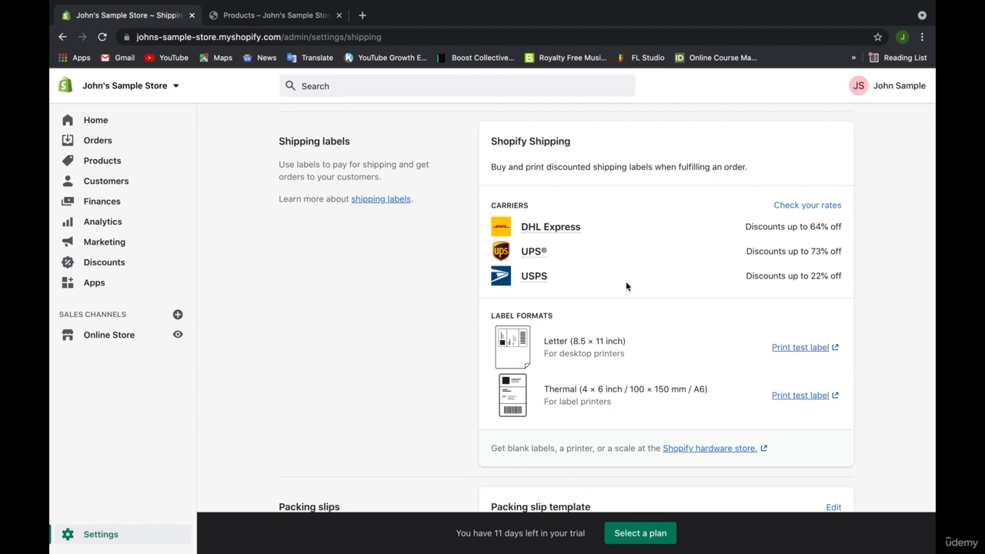
scroll(612, 294, "down", 1)
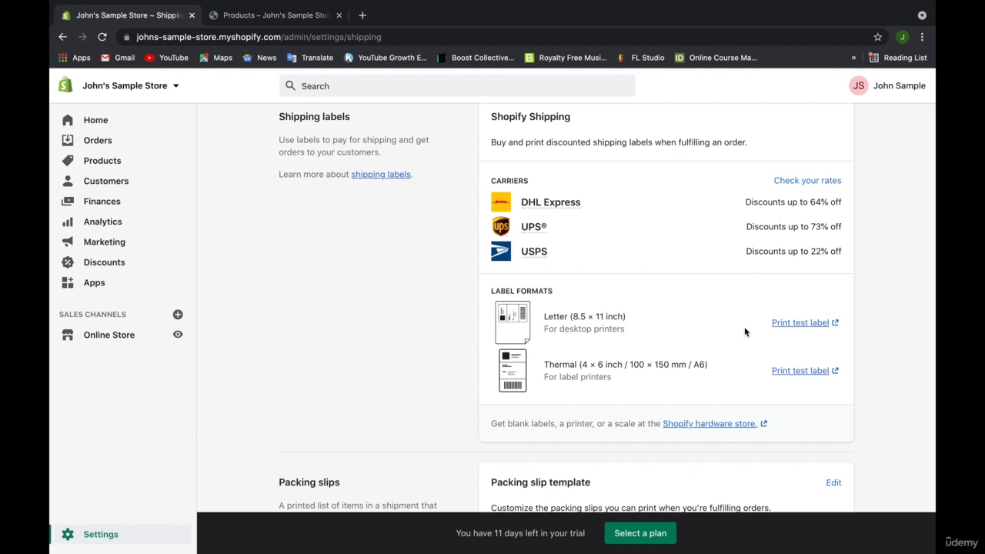
scroll(744, 327, "down", 3)
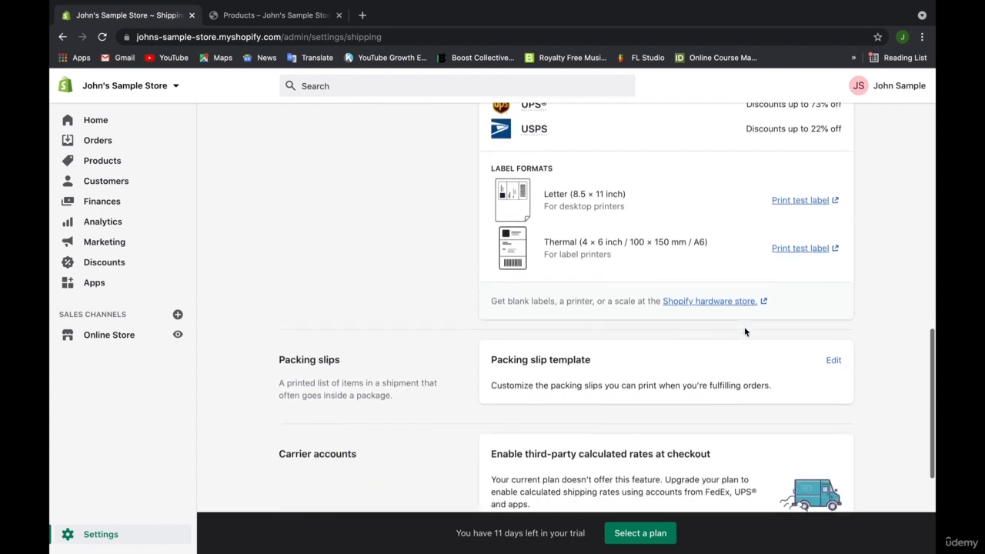
Open the Packing slip template's HTML and Liquid code for editing.
scroll(744, 332, "down", 2)
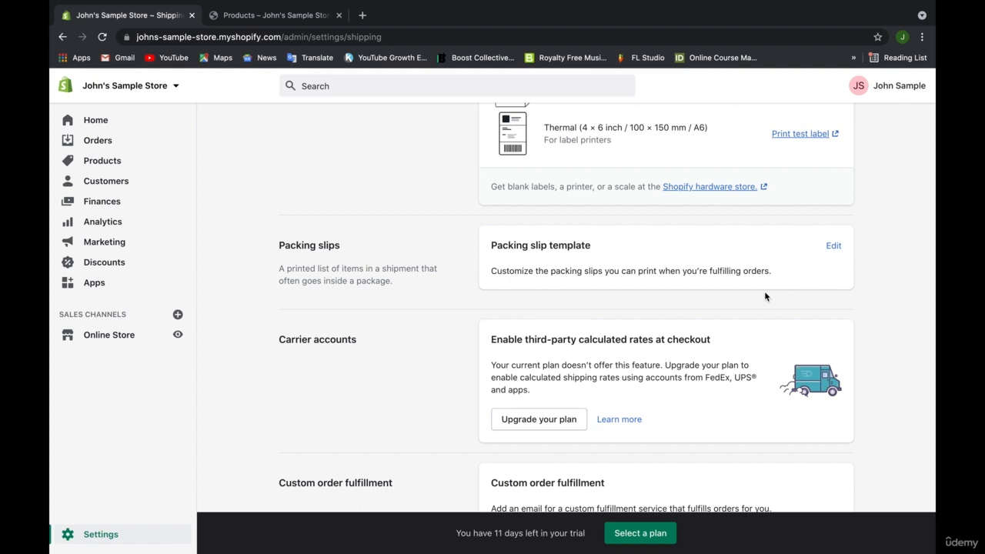
left_click(833, 246)
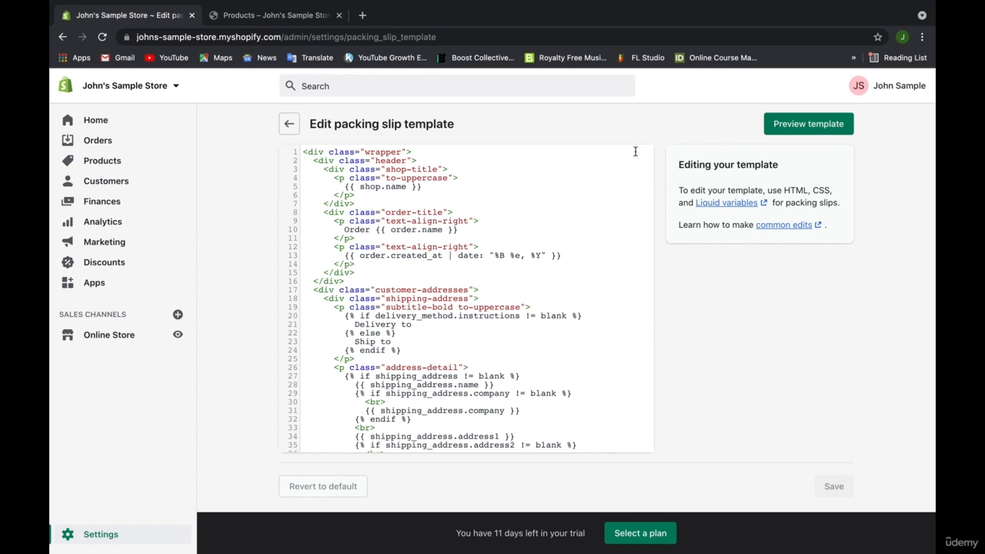
Preview the packing slip template as packing_slip.pdf in a new tab.
left_click(786, 131)
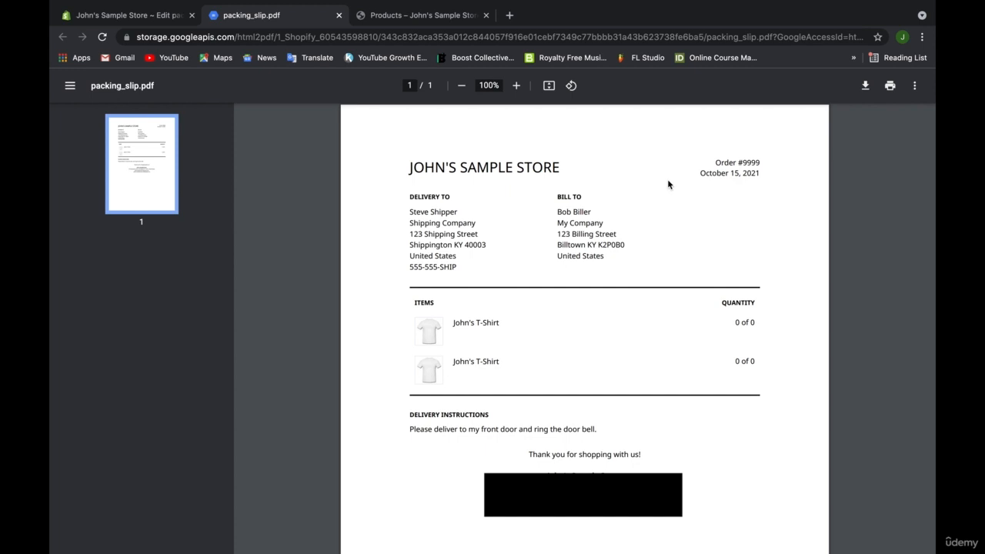
Scroll through the packing slip template code, then return to Shipping and delivery settings.
left_click(156, 17)
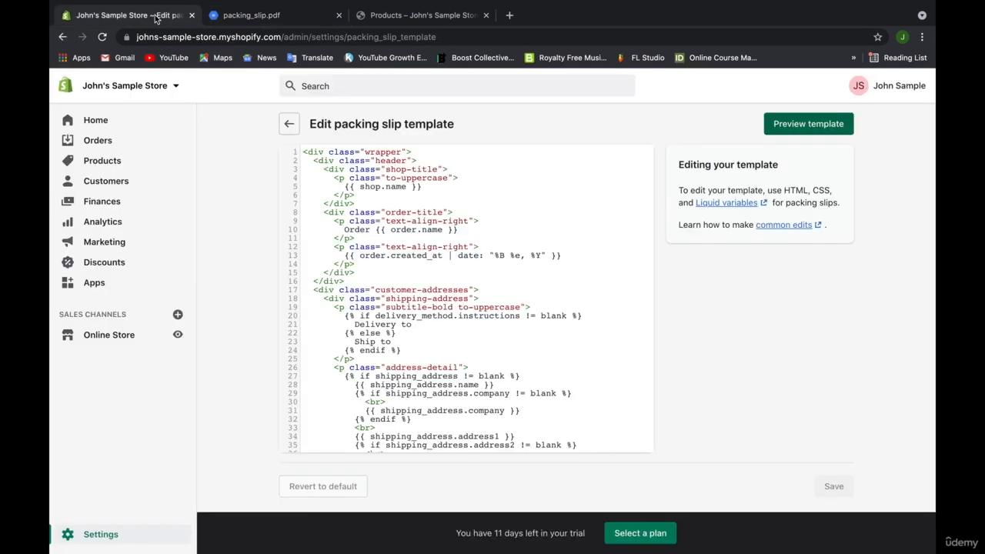
scroll(389, 267, "down", 5)
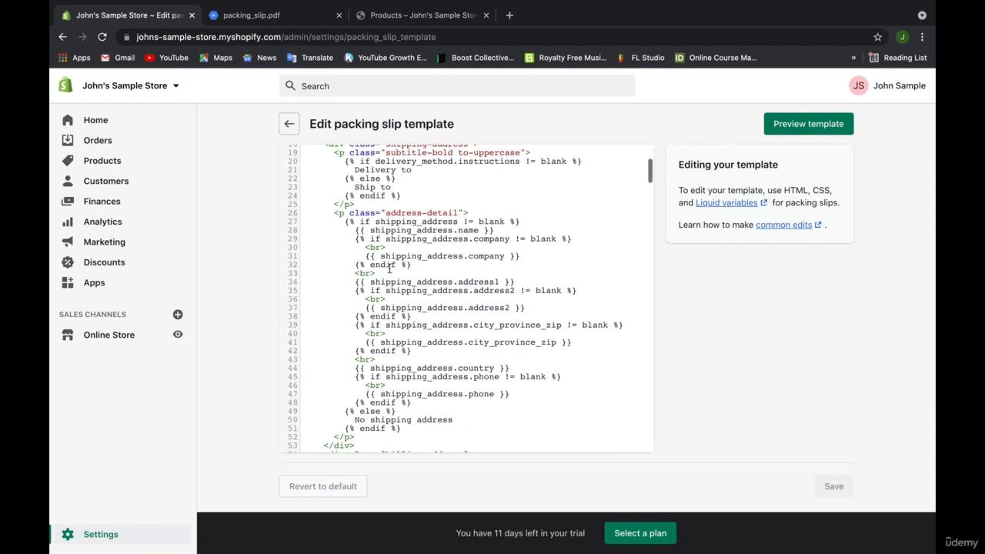
scroll(389, 268, "down", 15)
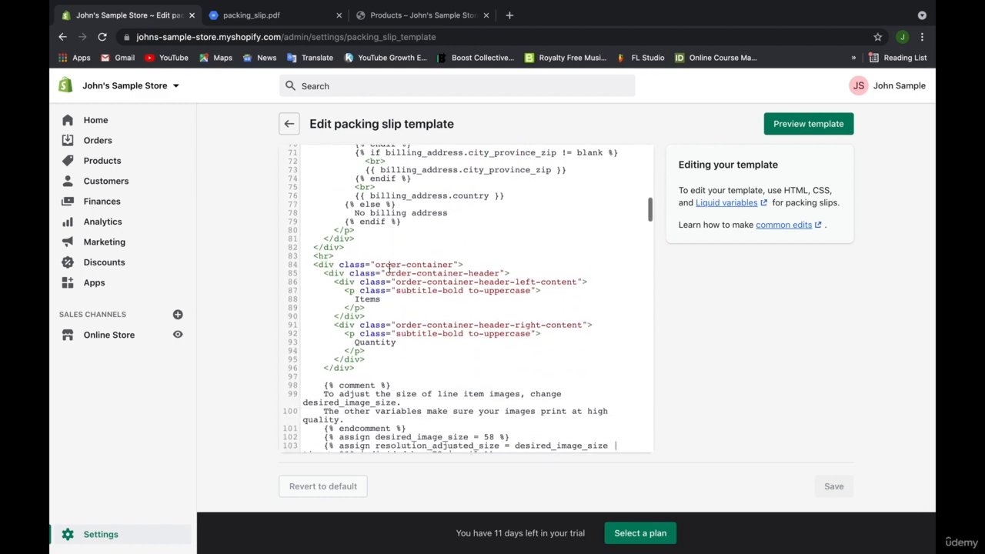
scroll(389, 268, "up", 20)
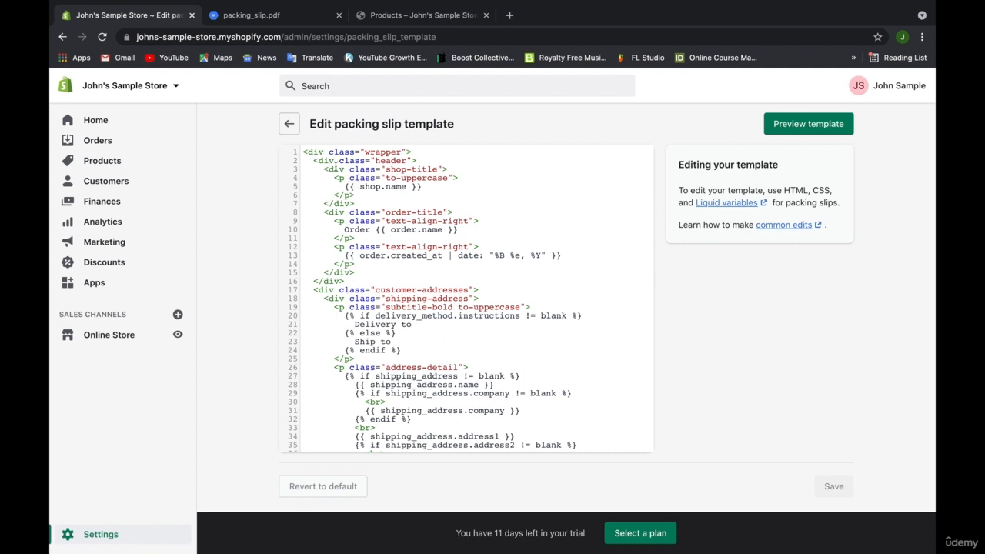
left_click(290, 124)
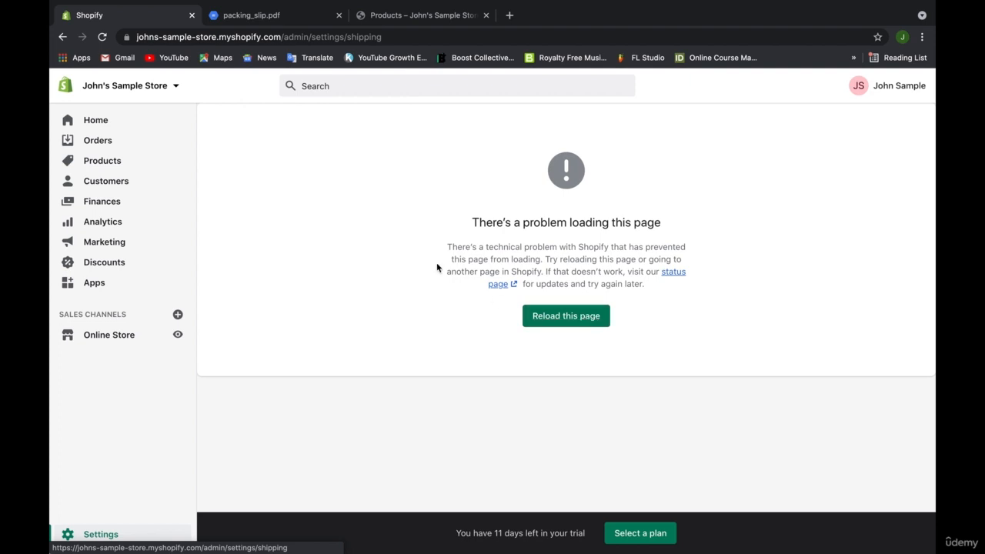
From Home, reach Shipping and delivery settings via the Review shipping setup step and scroll to Packing slips.
left_click(135, 127)
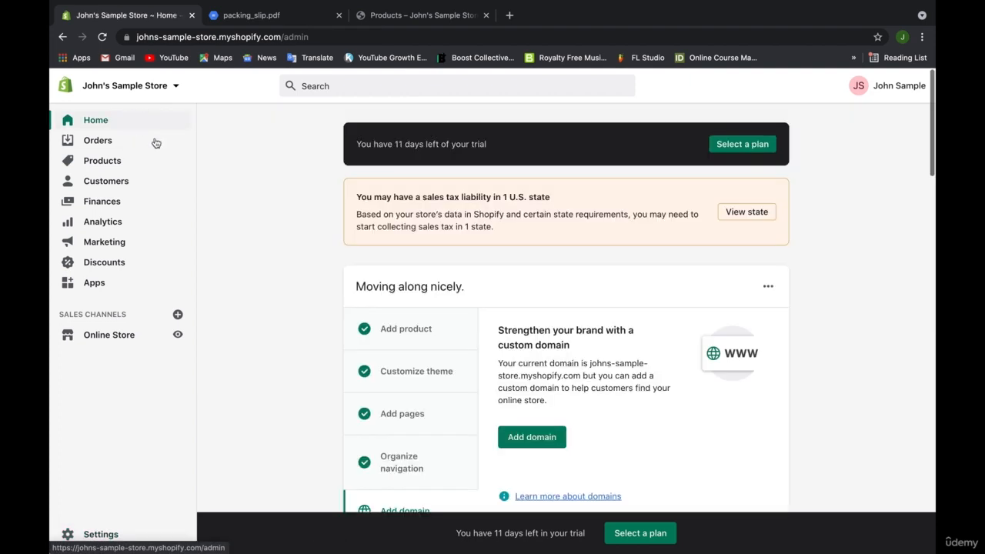
scroll(316, 369, "down", 4)
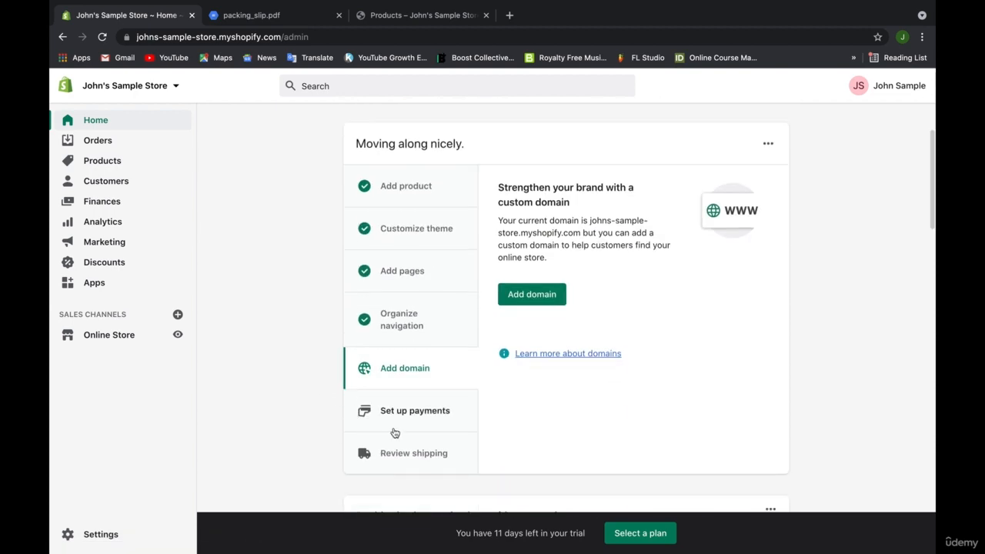
left_click(400, 452)
left_click(537, 283)
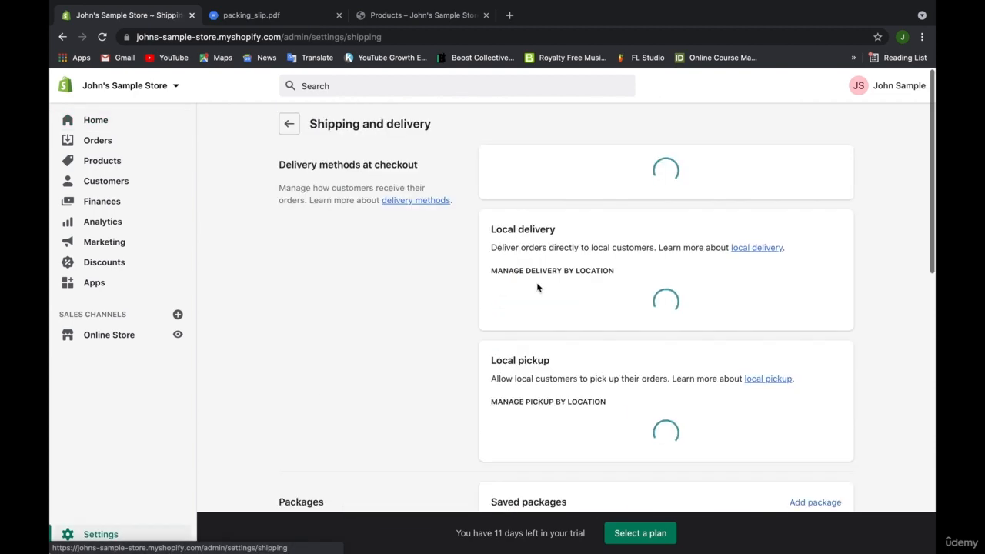
scroll(446, 304, "down", 1)
scroll(442, 306, "down", 6)
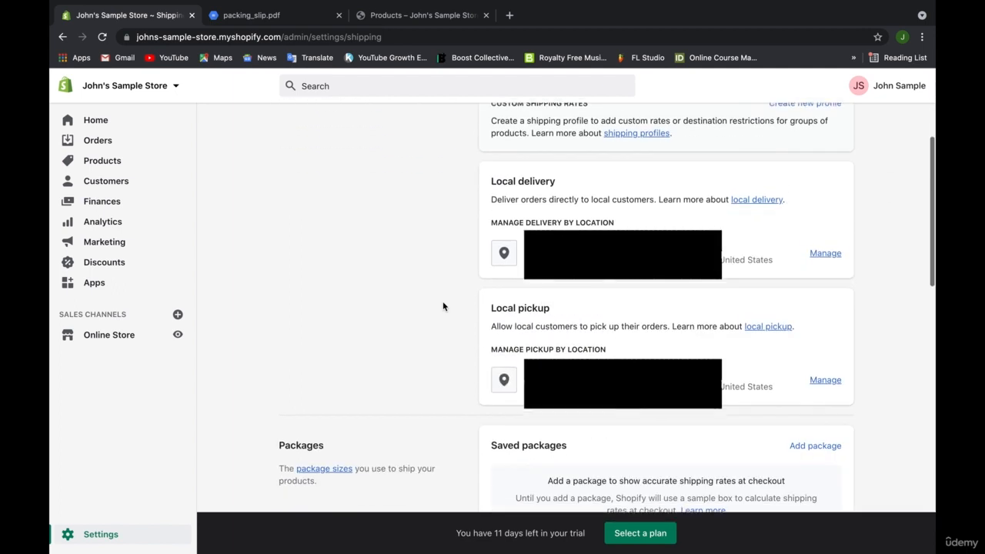
scroll(442, 306, "down", 5)
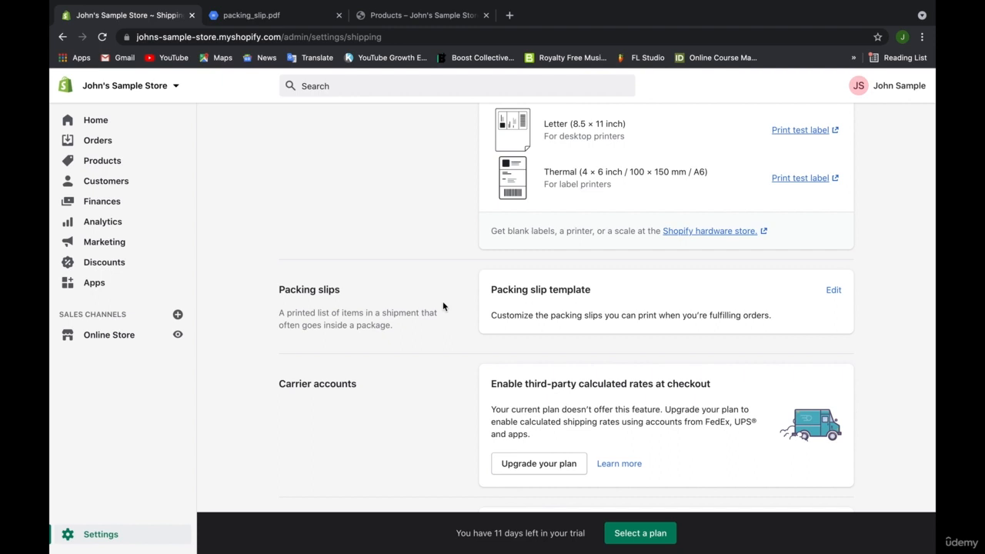
Scroll to Custom order fulfillment and start adding a fulfillment service.
scroll(442, 306, "down", 3)
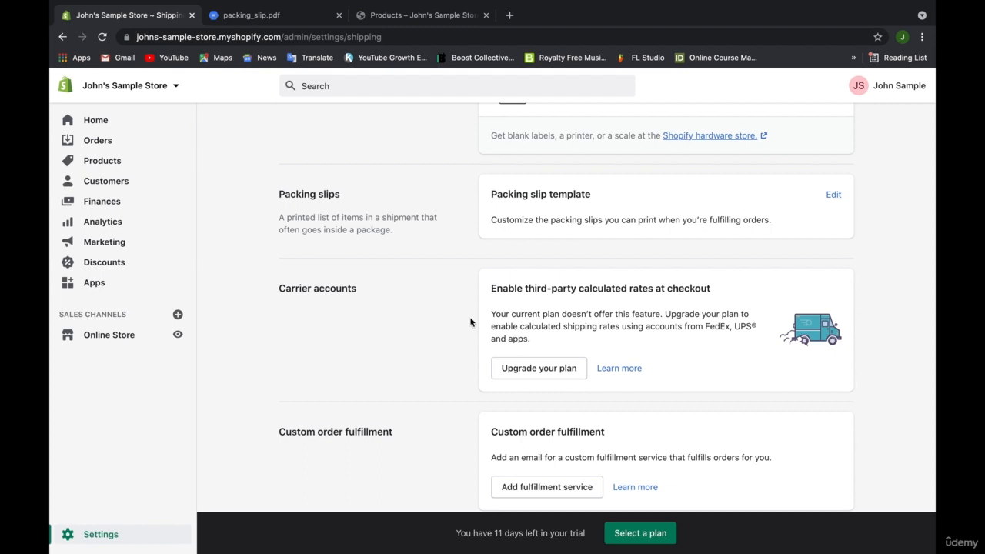
scroll(470, 322, "down", 2)
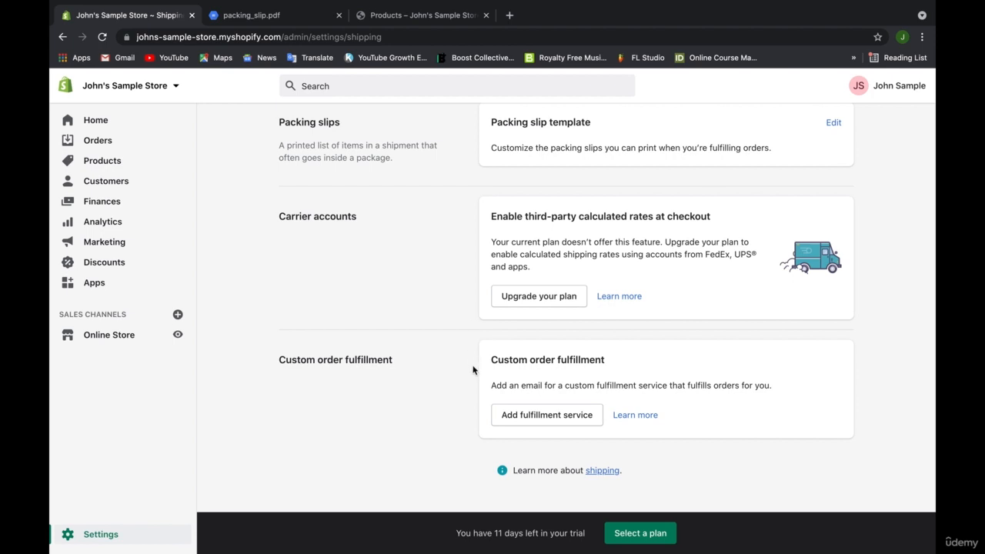
left_click(535, 412)
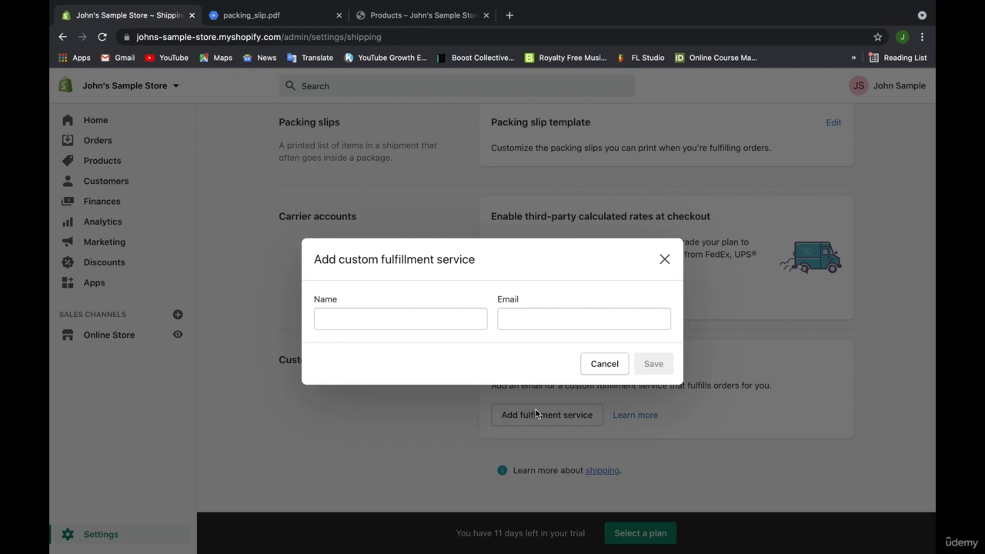
Enter a sample email address in the fulfillment service form, then cancel without saving.
left_click(463, 321)
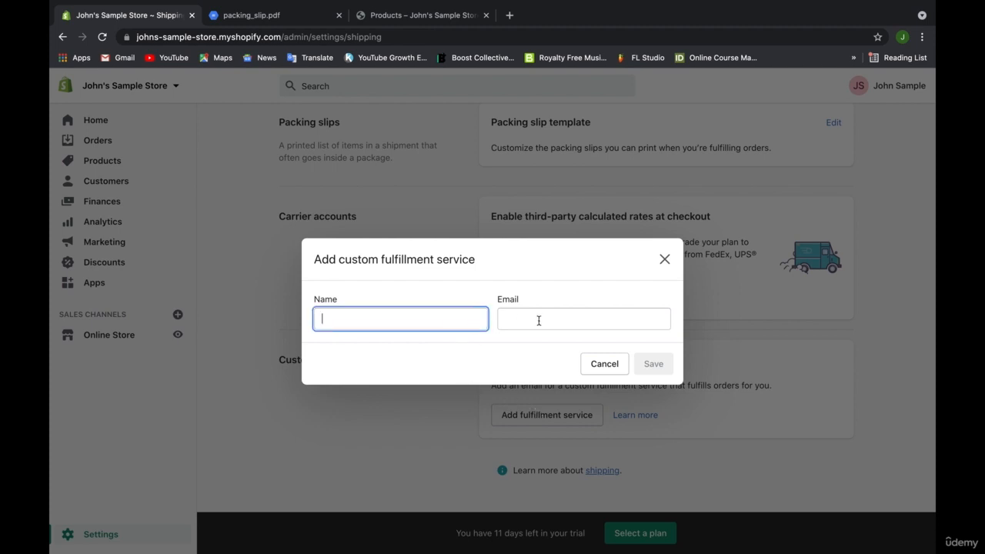
left_click(550, 320)
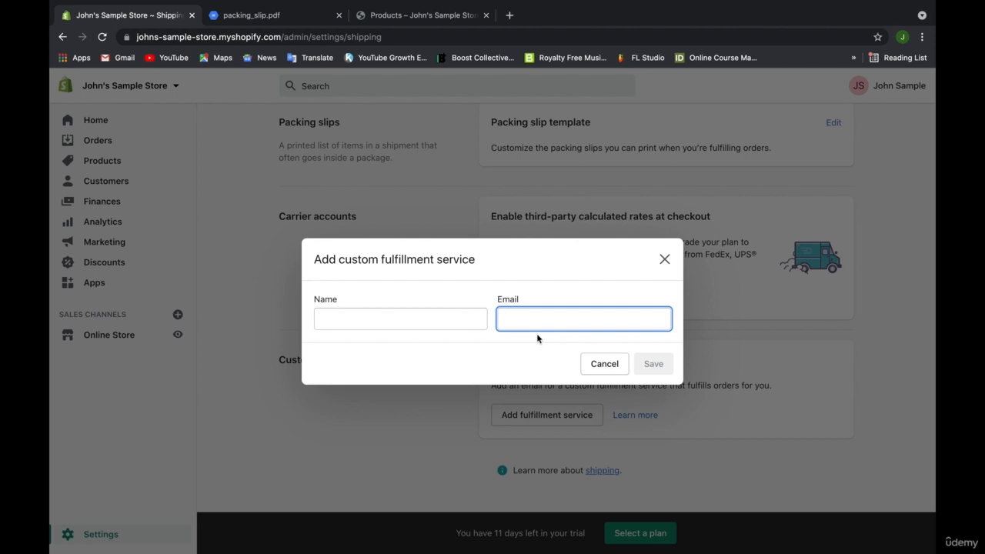
left_click(466, 326)
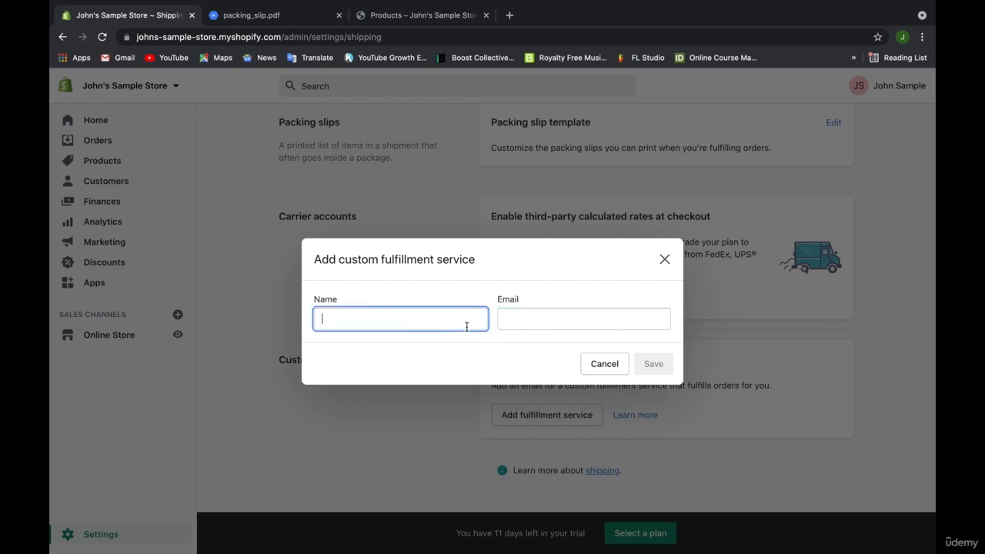
left_click(594, 311)
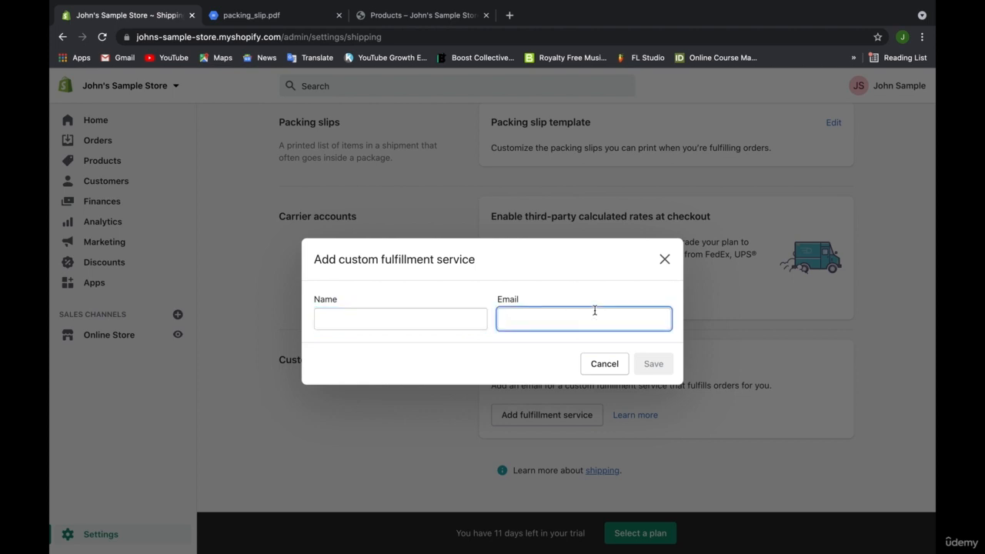
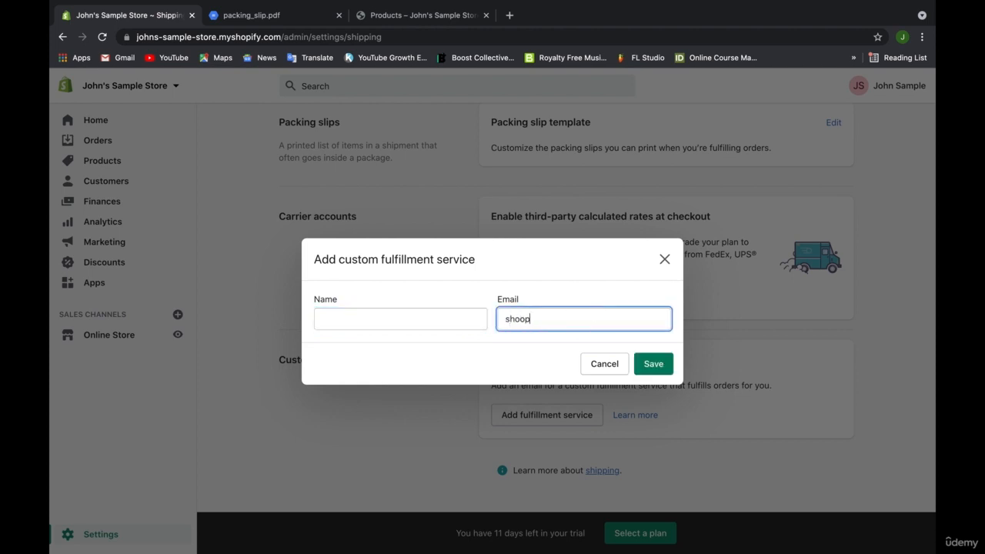
key("BackSpace")
left_click(587, 373)
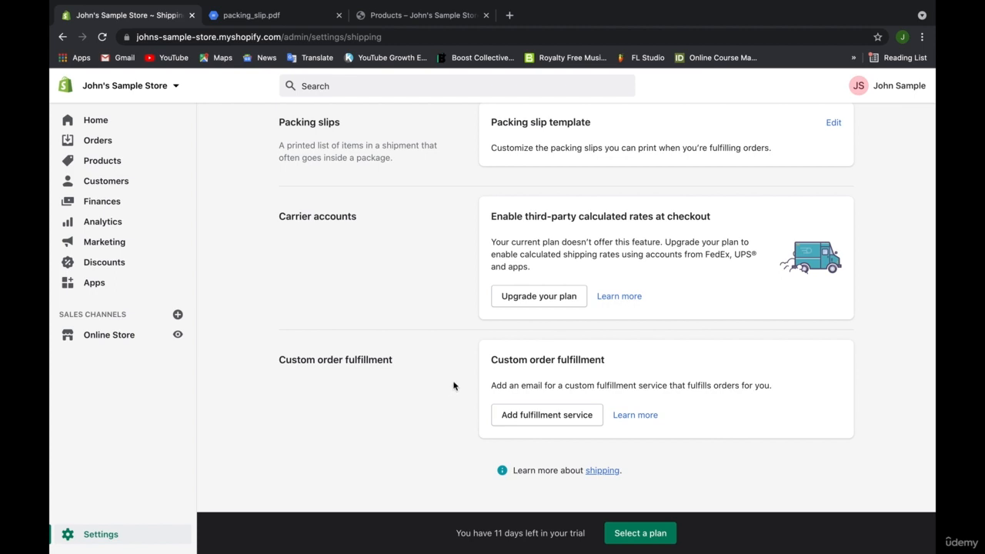
Go back to the Home dashboard and scroll down to the setup guide card.
scroll(453, 384, "up", 5)
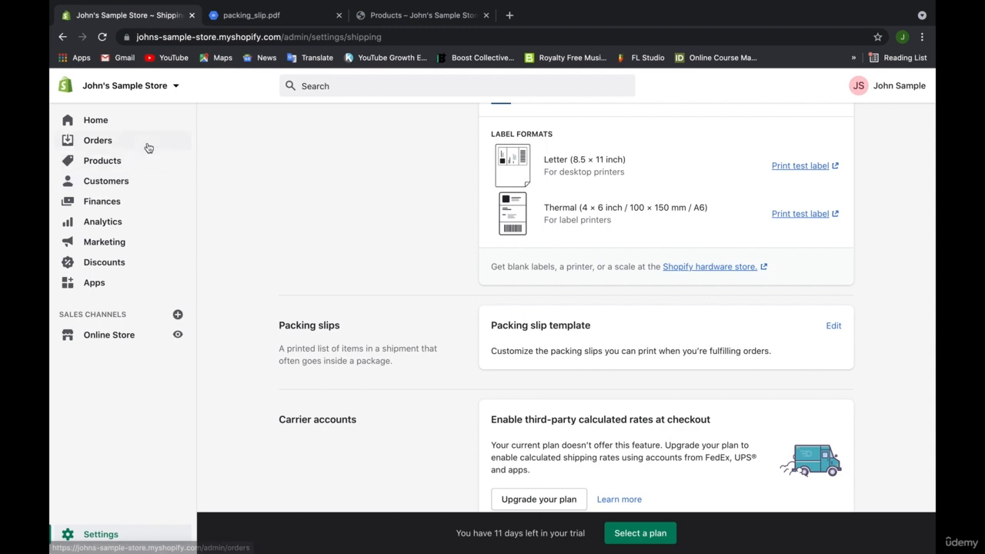
left_click(135, 124)
scroll(306, 262, "down", 3)
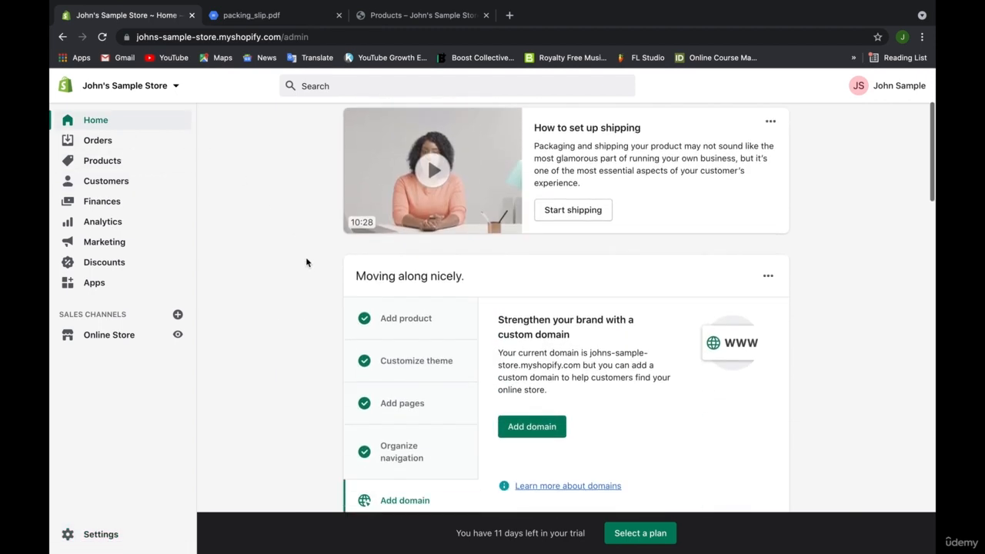